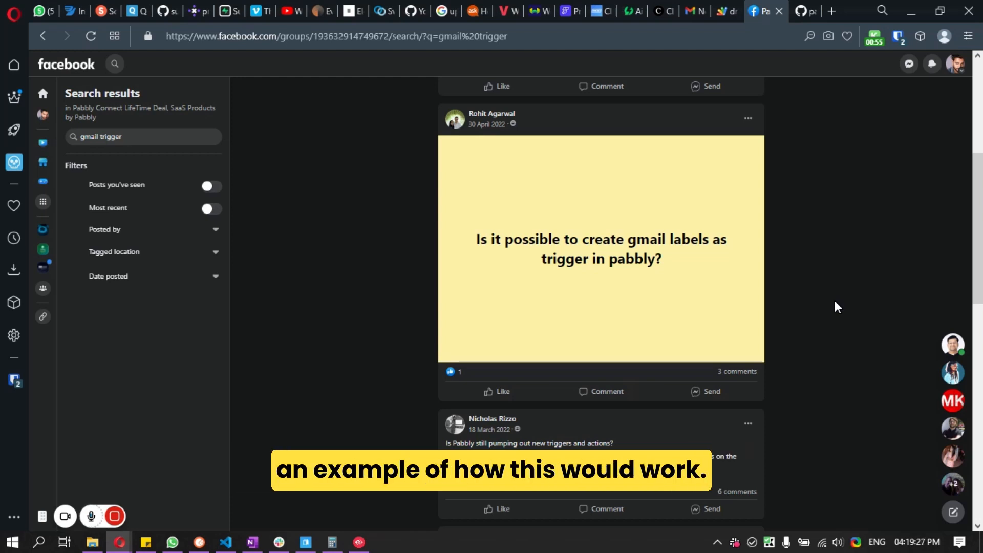
Switch to Gmail and look over the labels that can be assigned to the open email "Need help with automation workflow".
click(696, 11)
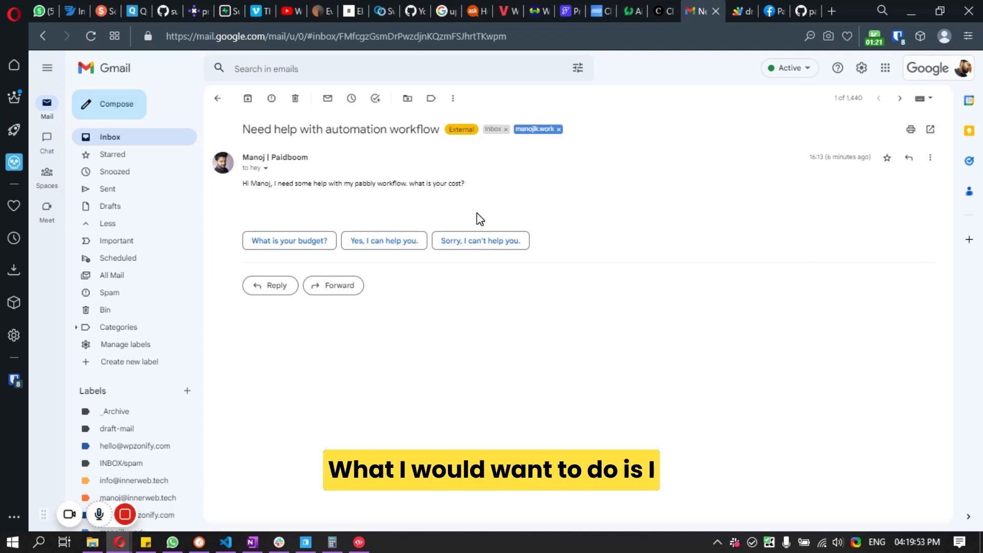
click(431, 98)
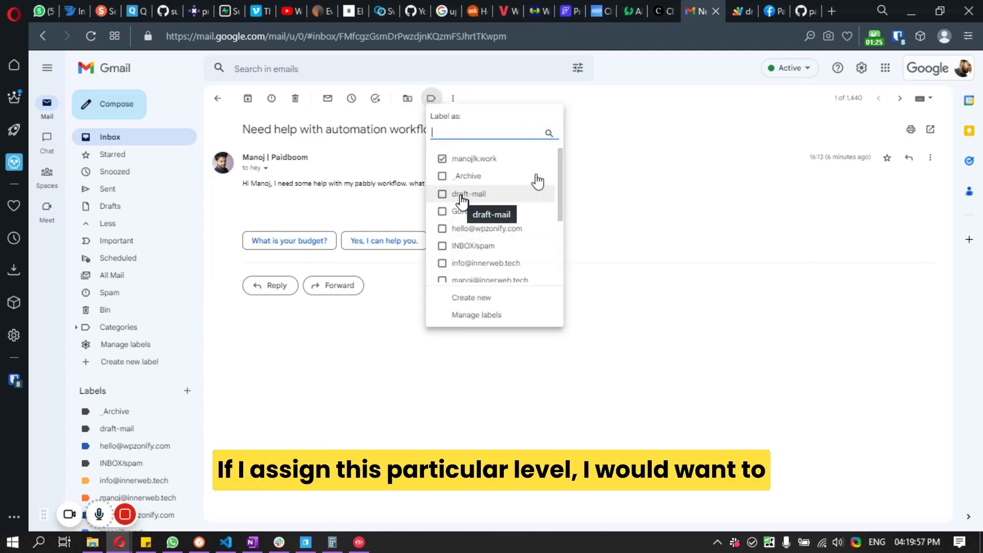
click(593, 189)
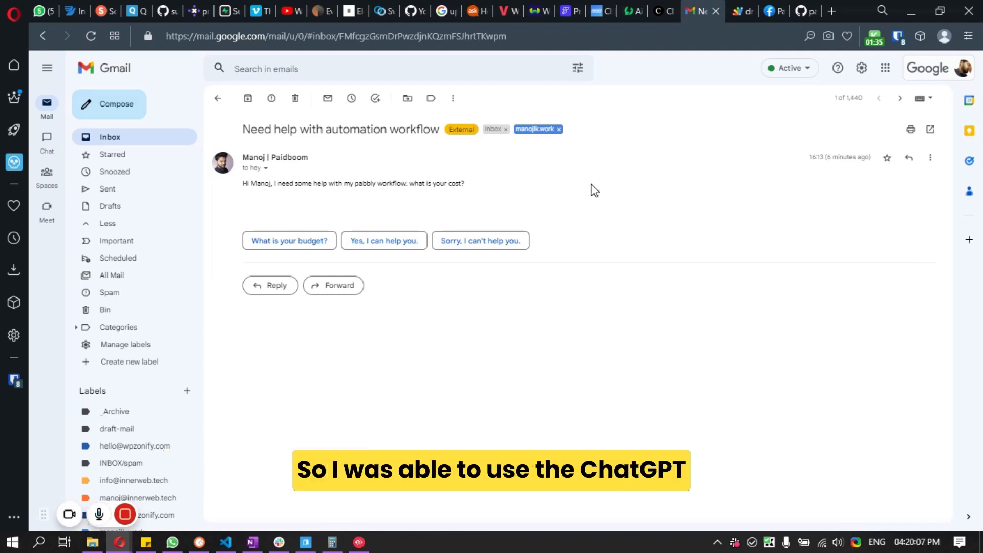
Switch to the GitHub gist pabbly_connect-gmail-forwarder-for-labelled-mails and examine the whole sendEmail script.
click(803, 11)
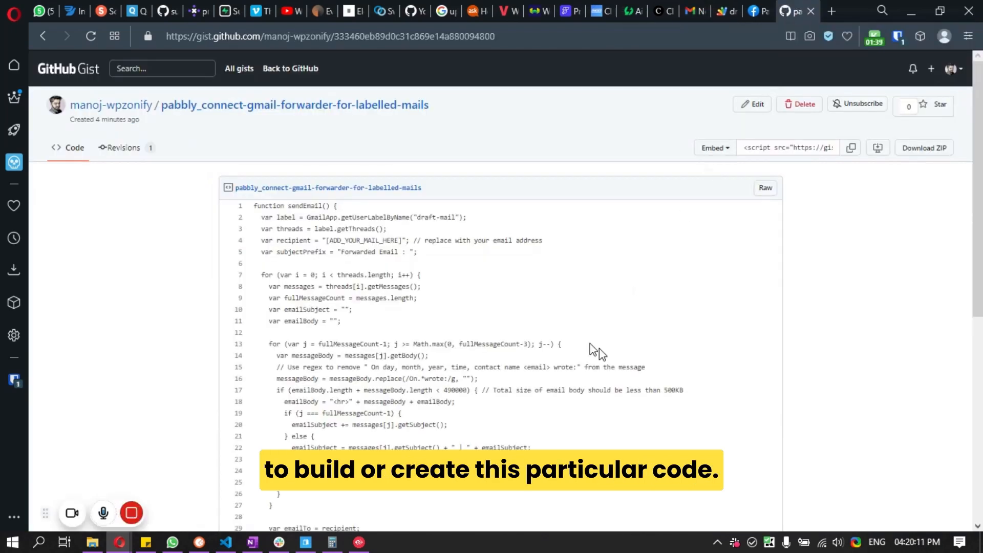
drag(980, 195, 980, 234)
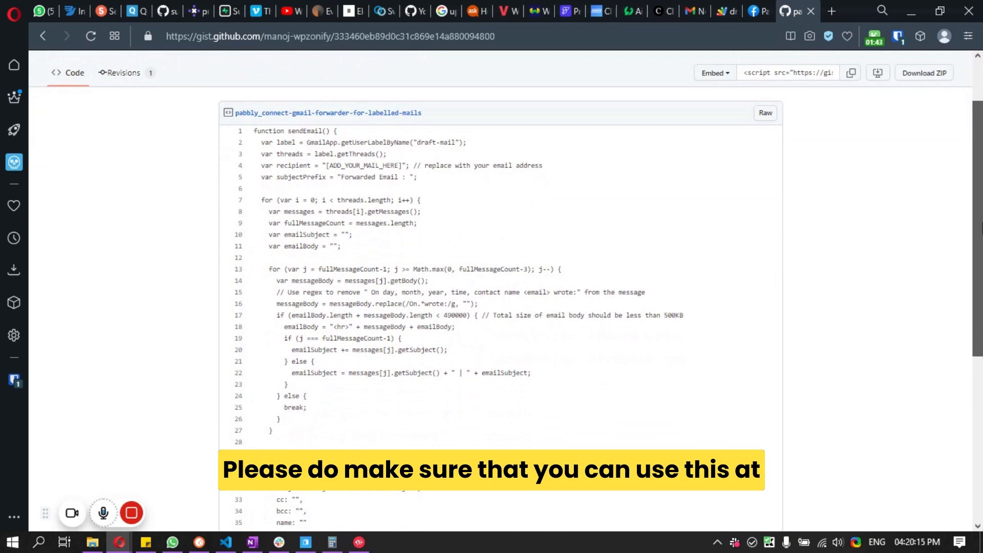
drag(982, 230, 979, 258)
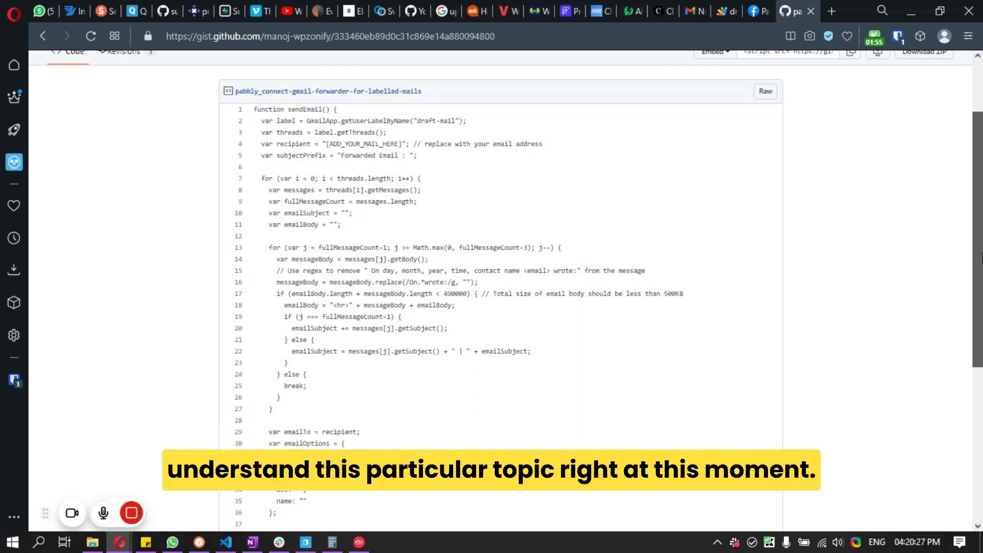
drag(979, 259, 977, 339)
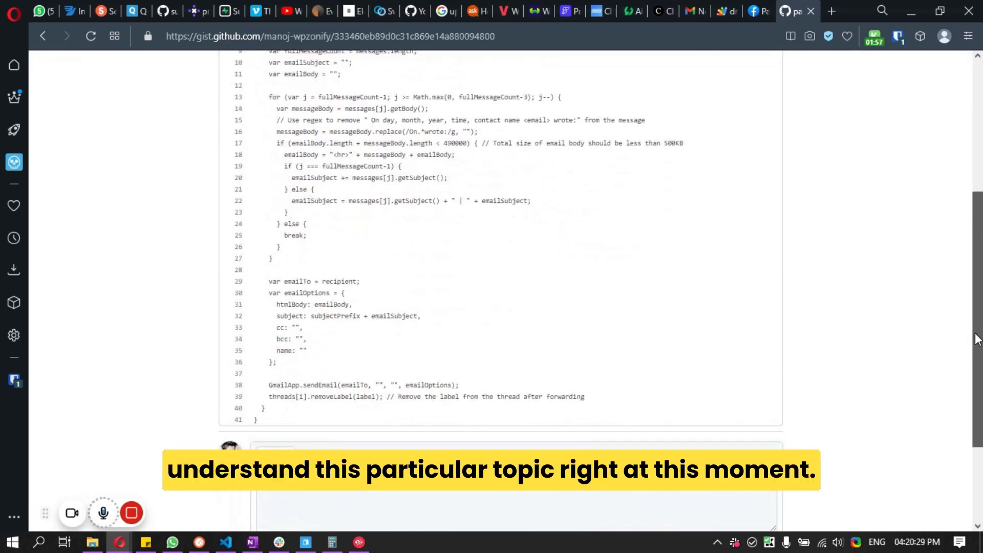
drag(978, 339, 978, 253)
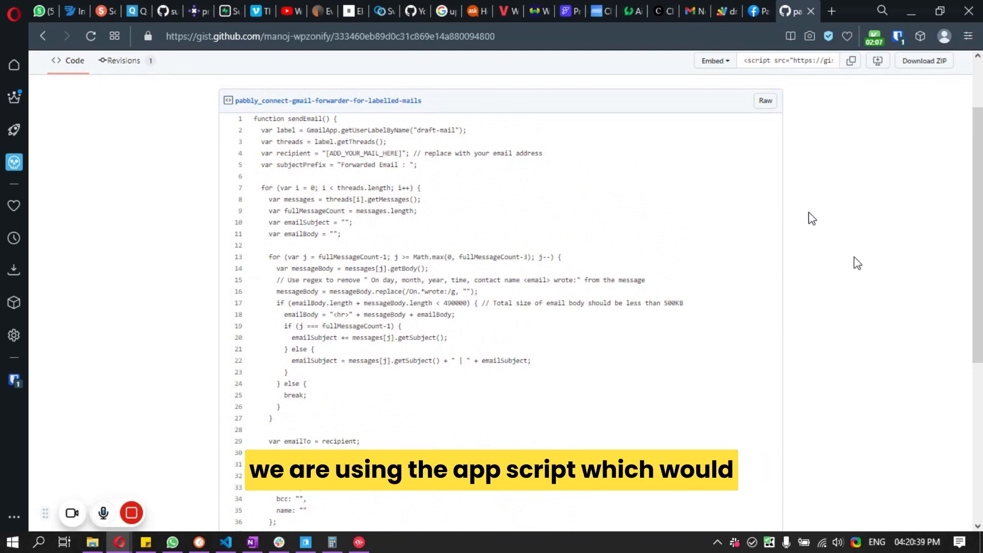
click(699, 10)
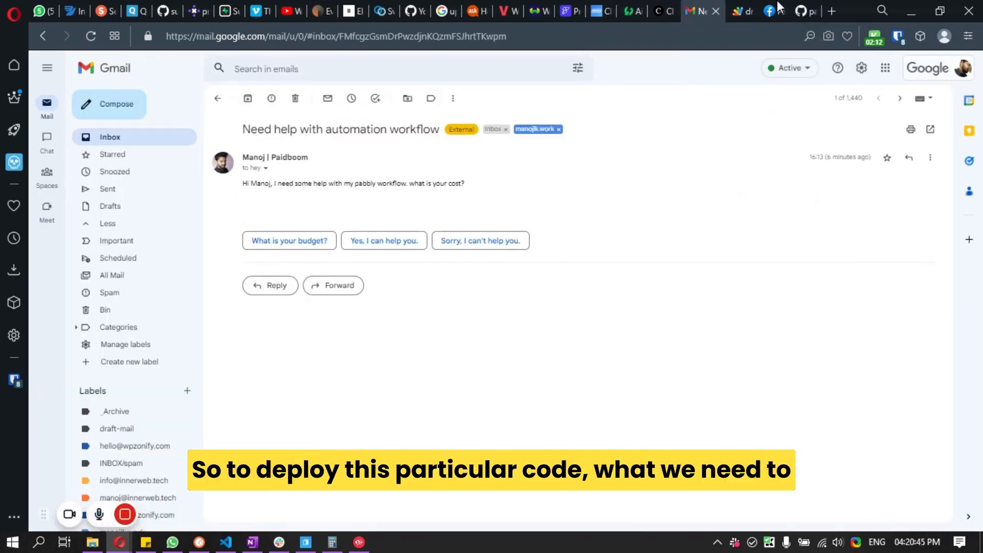
click(800, 11)
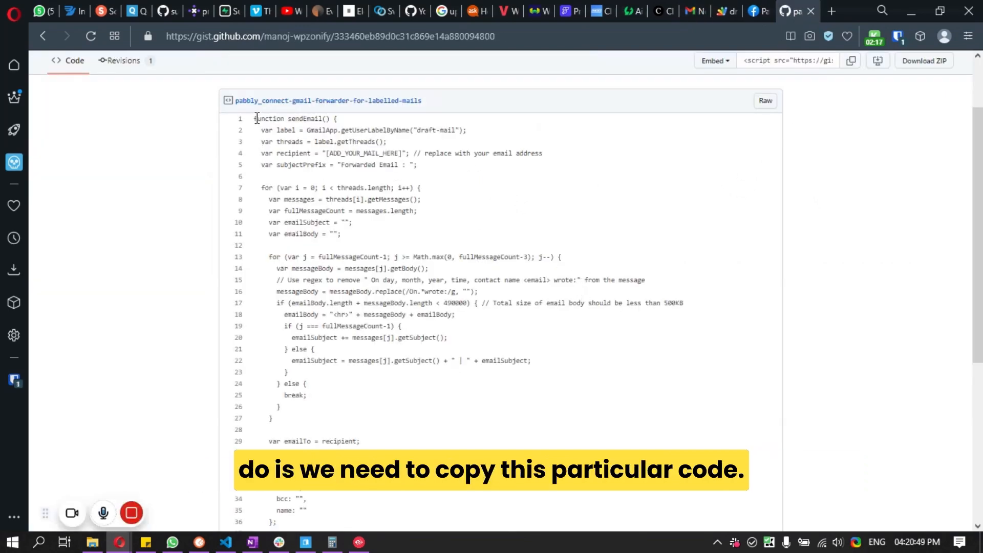
drag(254, 118, 346, 312)
click(357, 352)
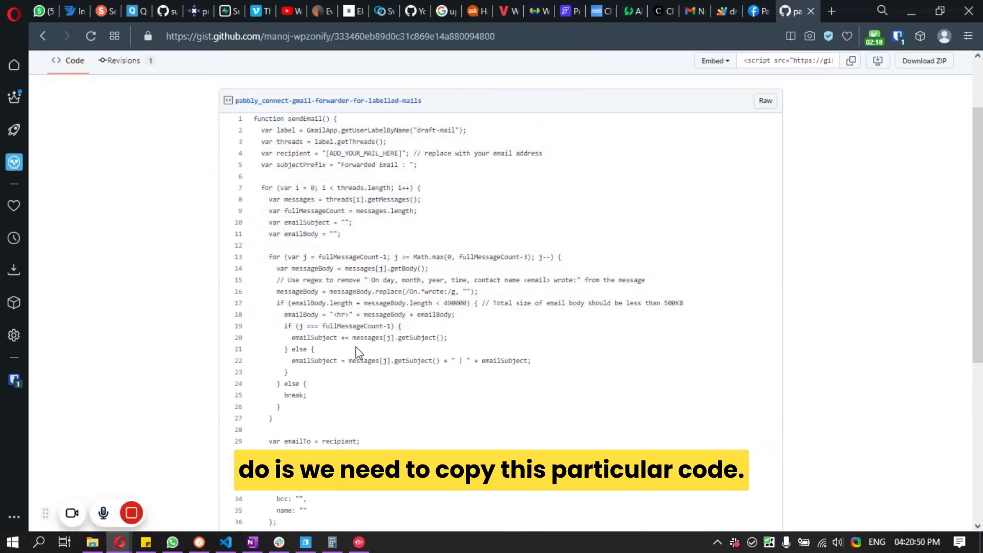
Switch to the existing draft-mail project in Apps Script and copy its entire sendEmail code.
click(729, 11)
click(476, 254)
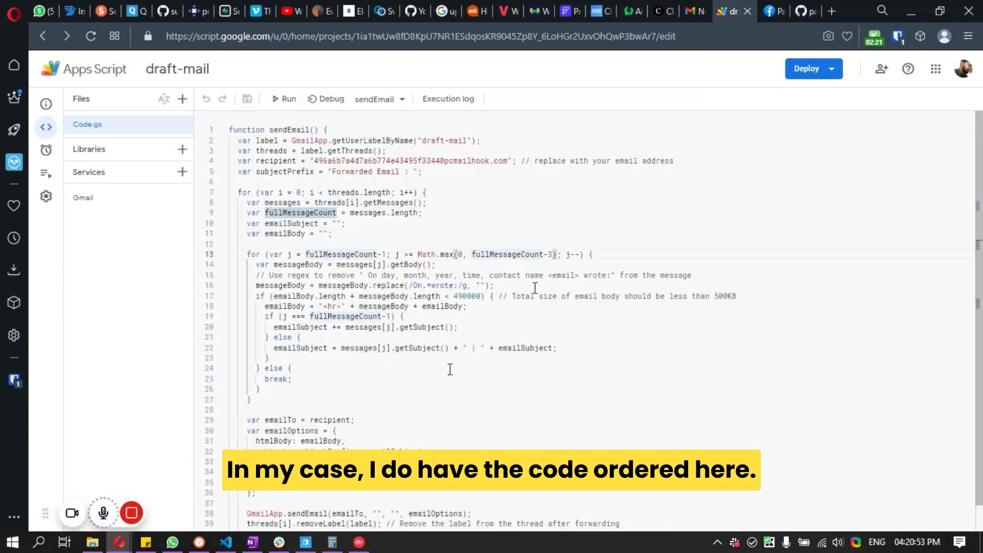
key(ctrl+a)
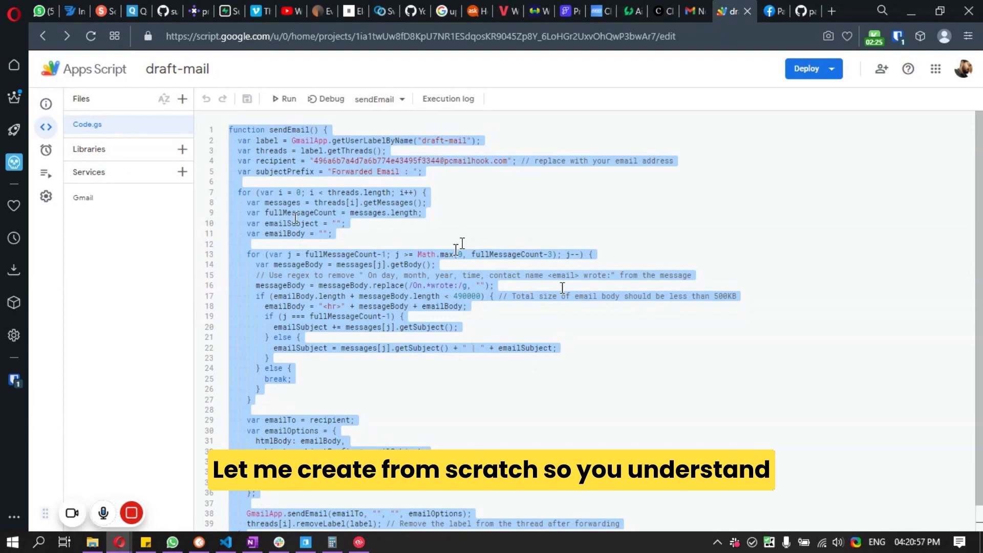
Create a new Apps Script project and name it pabbly-draft-mail.
click(72, 74)
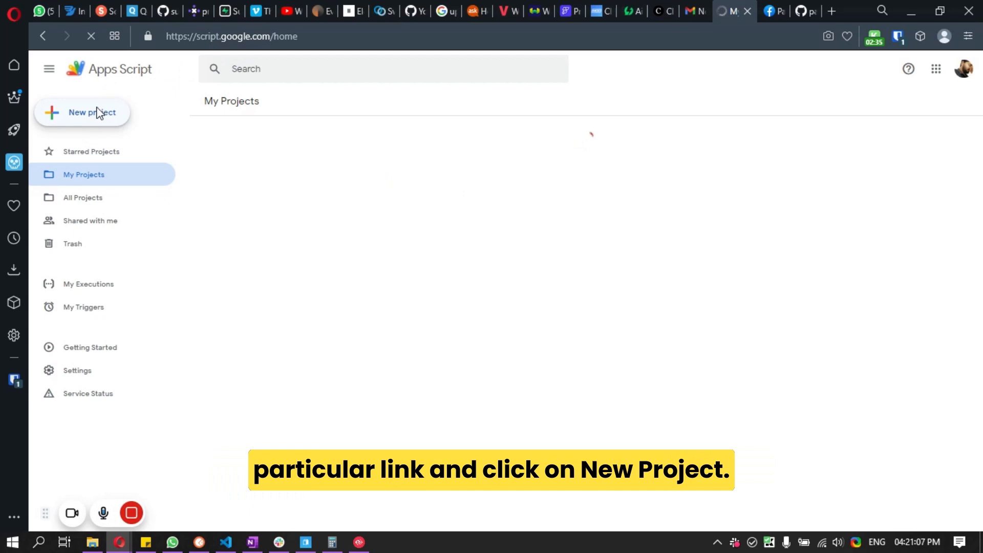
click(98, 114)
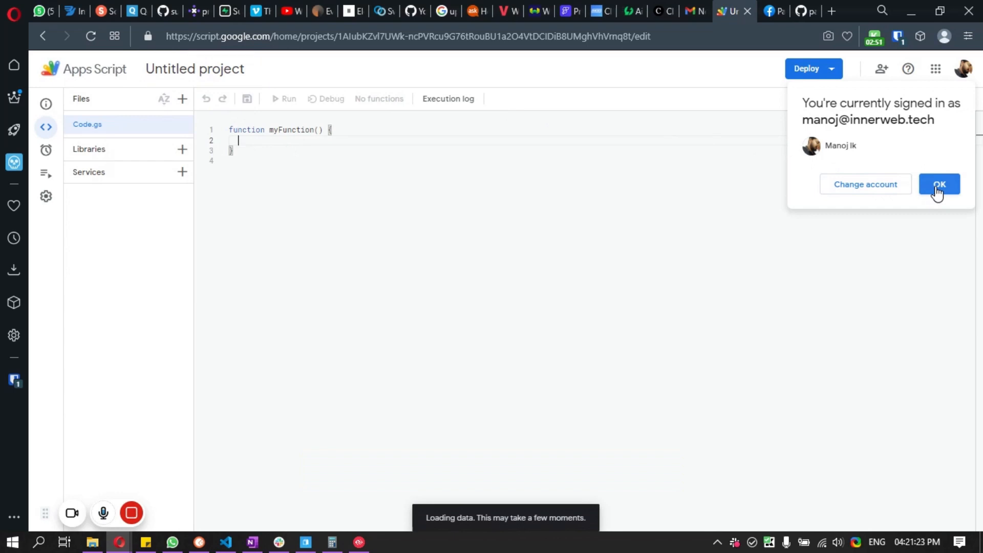
click(174, 71)
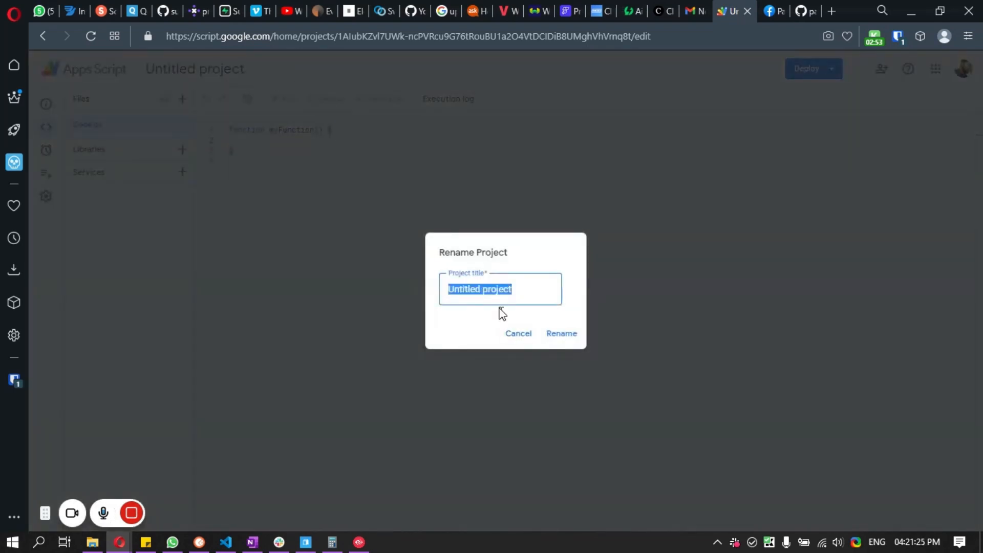
text(pabbl)
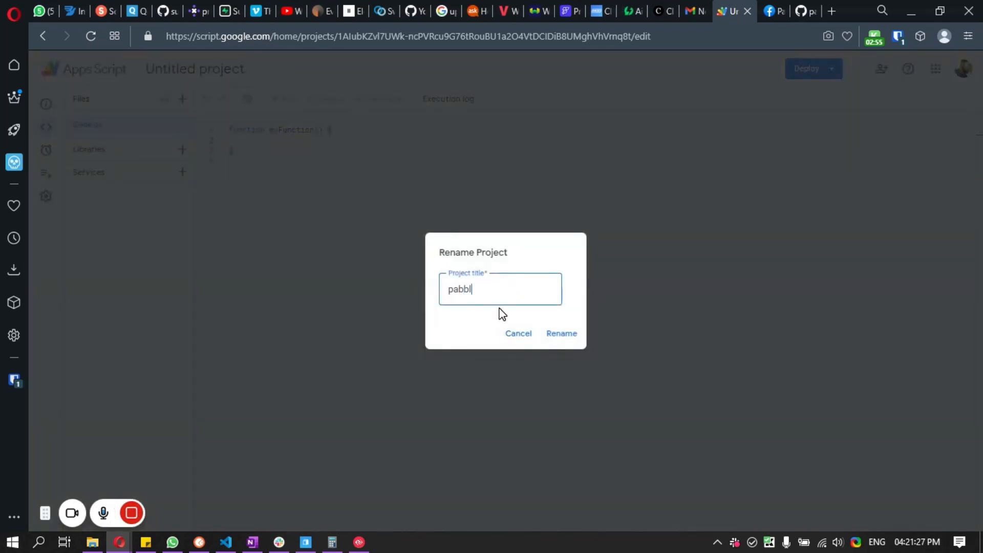
text(y-draft-mail)
click(560, 335)
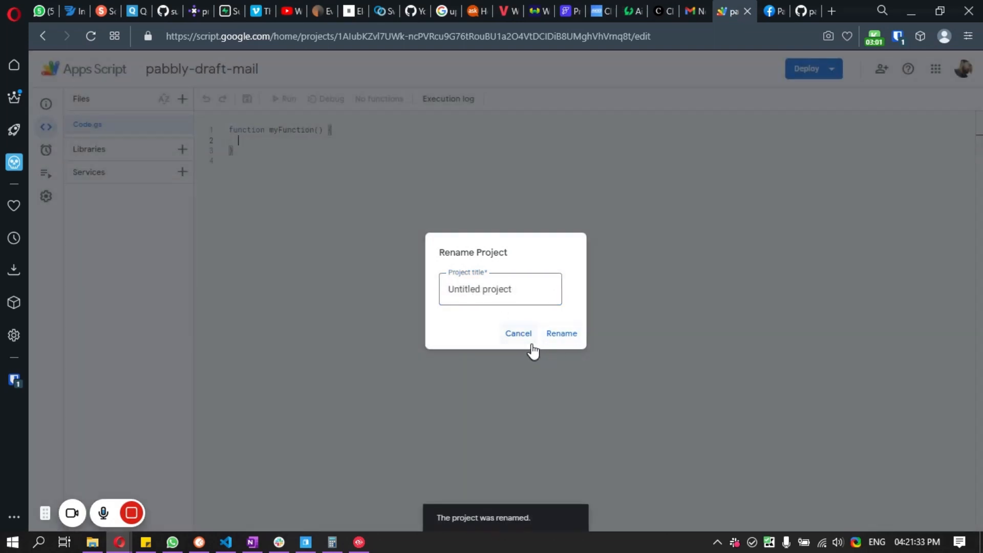
click(527, 339)
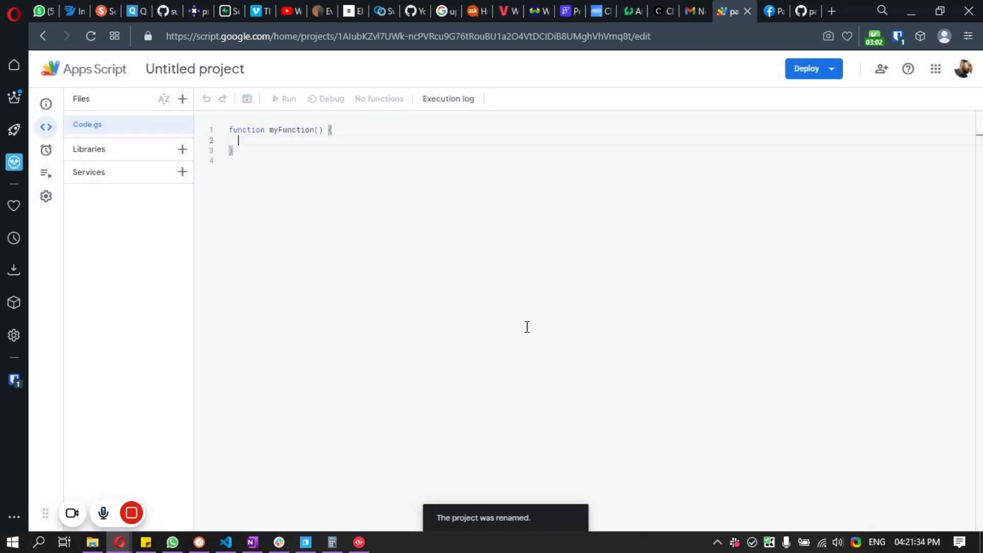
click(197, 71)
click(563, 337)
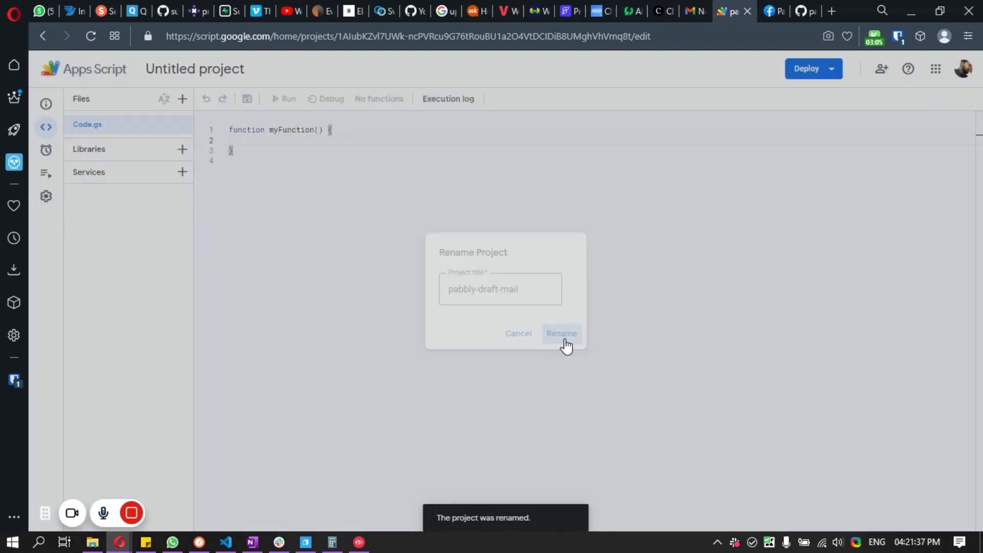
click(375, 197)
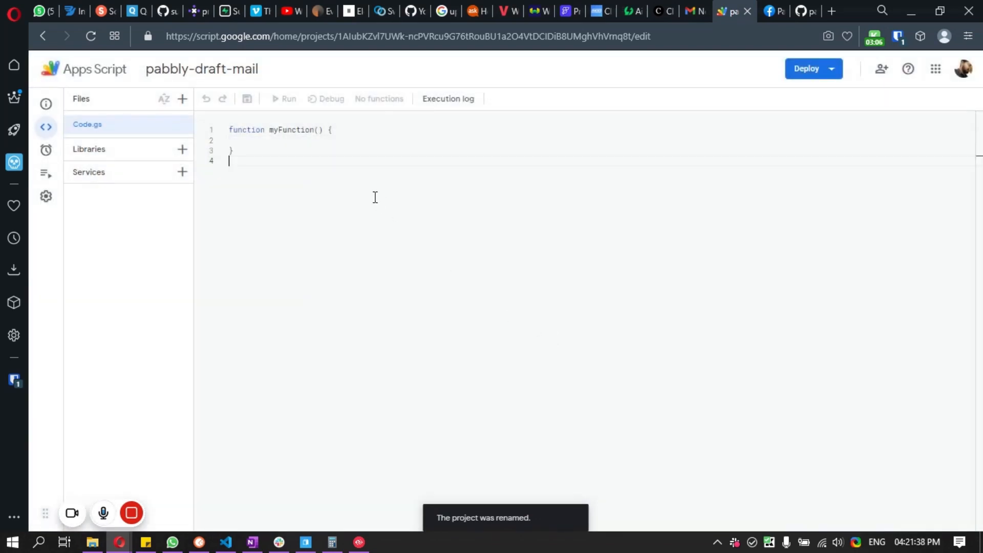
Replace all the default code in Code.gs of the pabbly-draft-mail project with the copied sendEmail script.
click(811, 7)
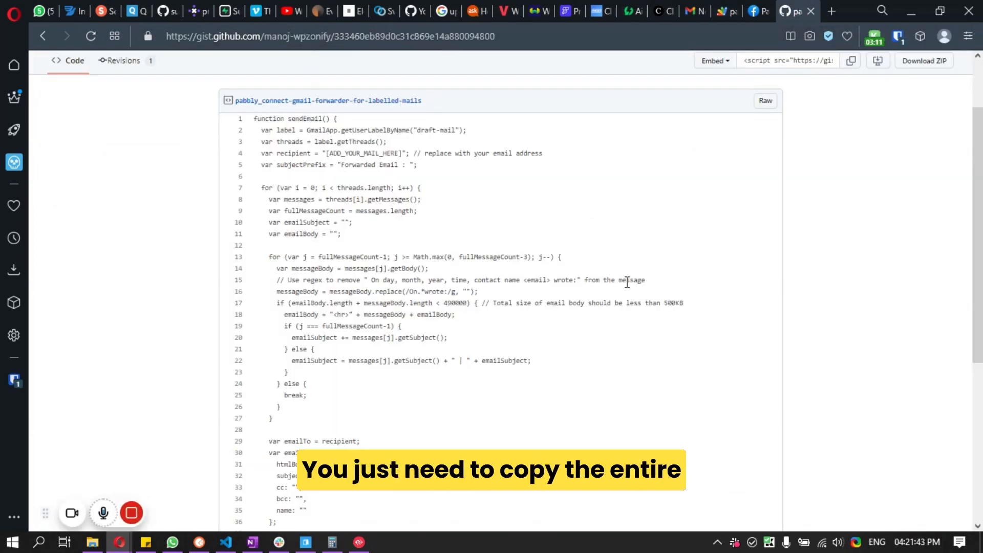
click(727, 11)
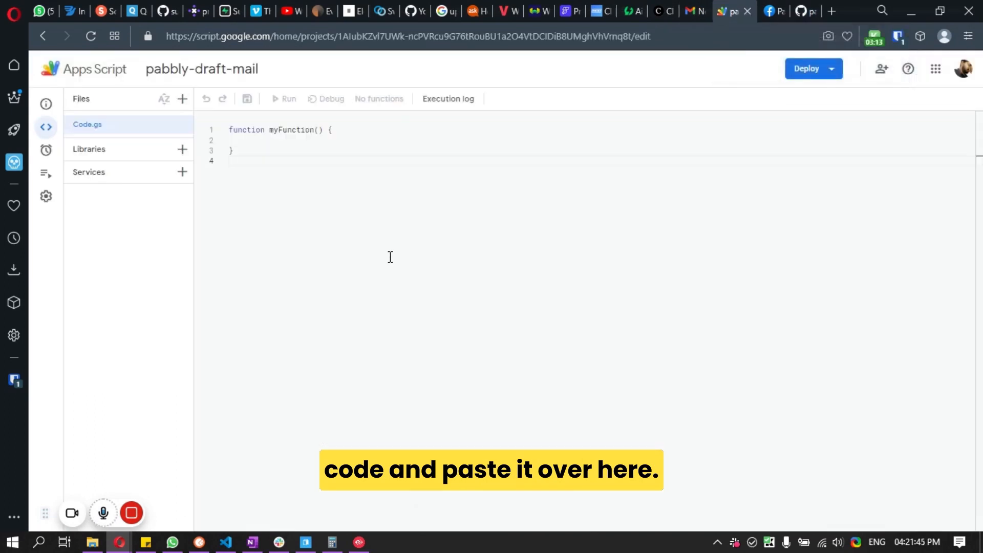
key(ctrl+a)
key(BackSpace)
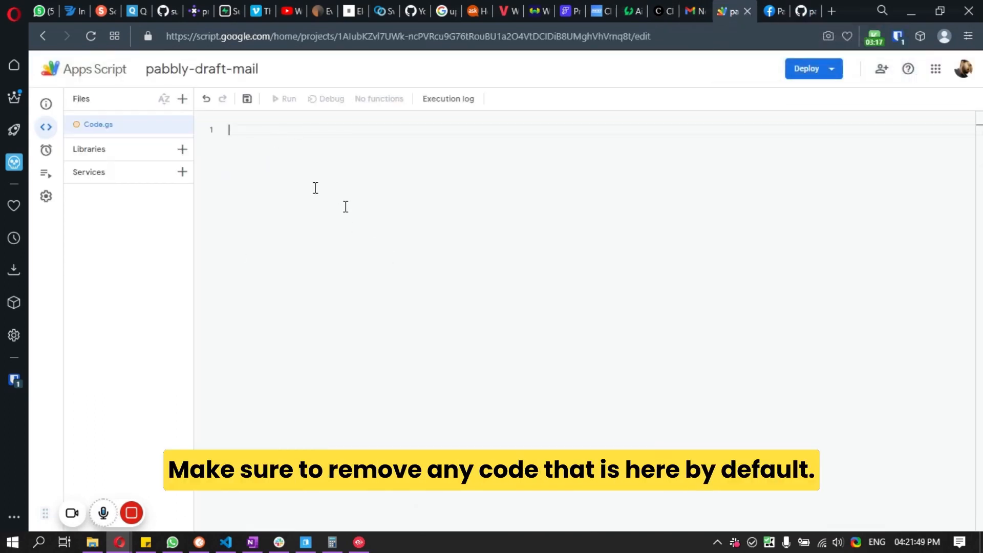
key(ctrl+v)
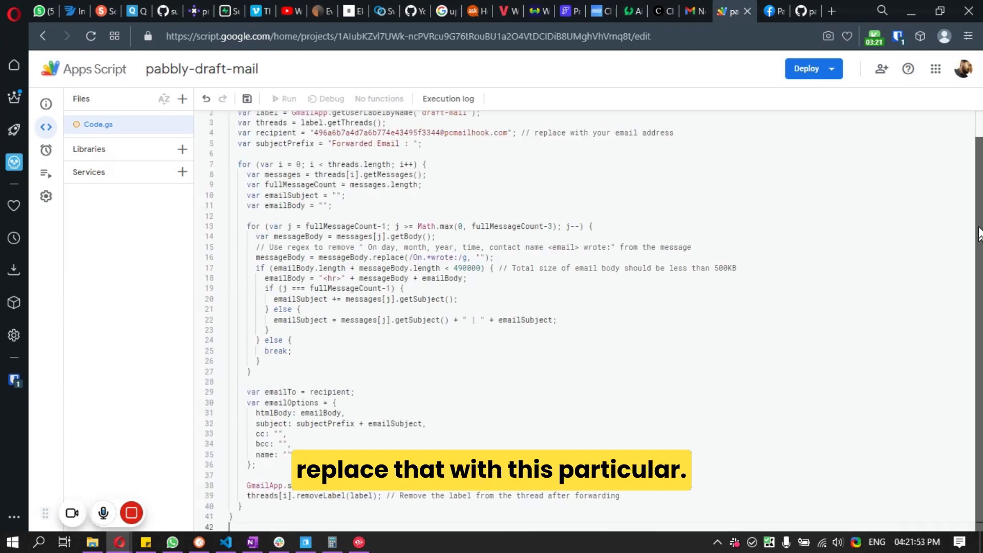
scroll(979, 233, up, 1)
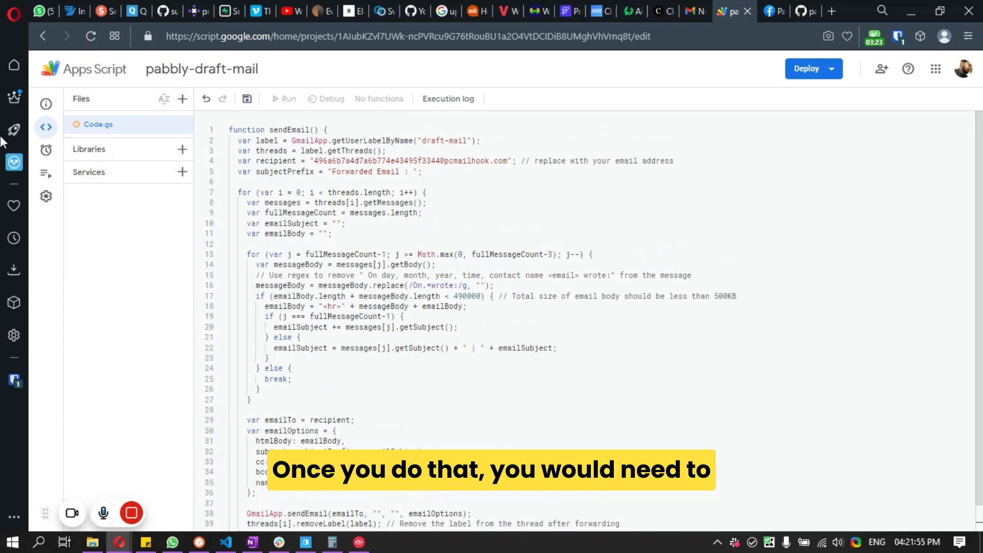
In Pabbly Connect, turn on the "Trigger when the email is labelled" workflow and copy its Email Parser address.
click(13, 130)
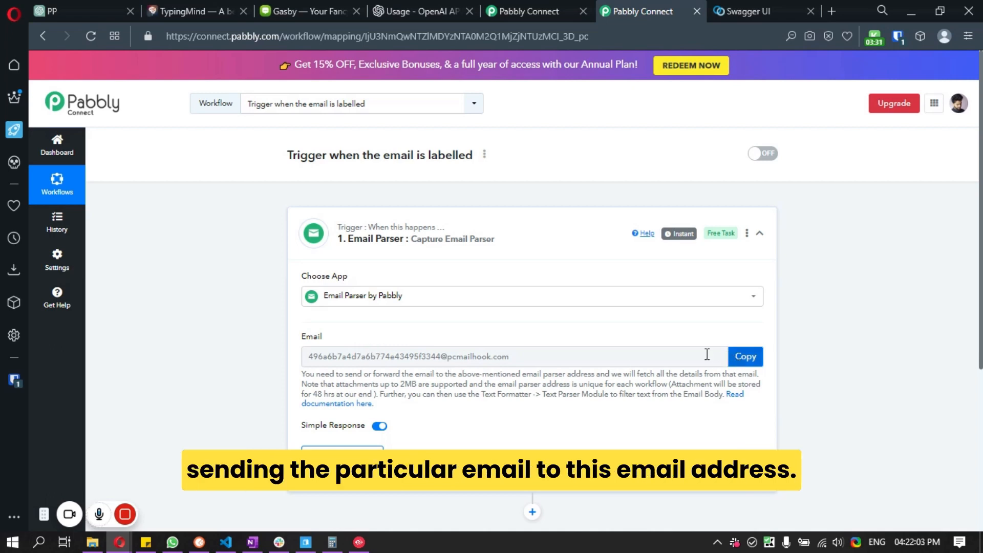
click(746, 356)
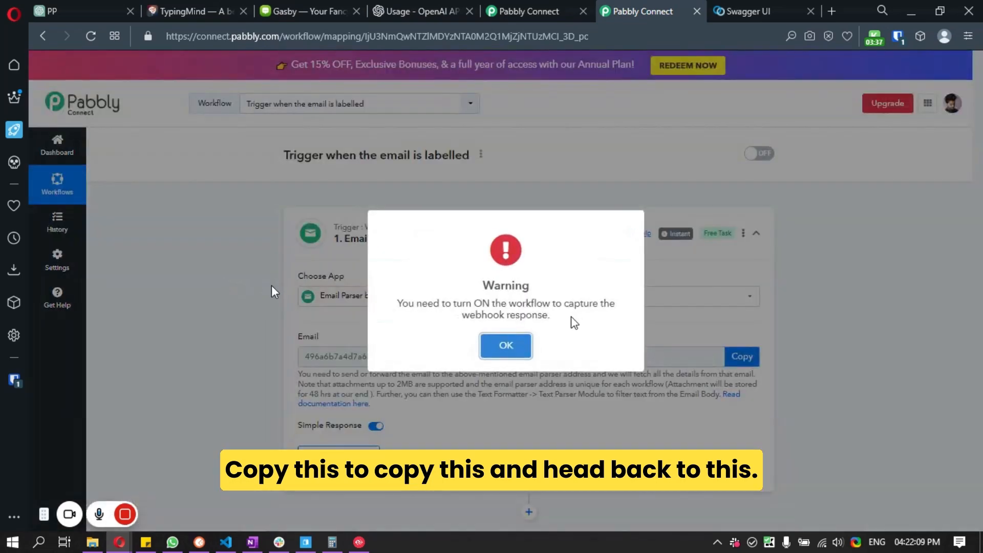
click(505, 345)
click(762, 154)
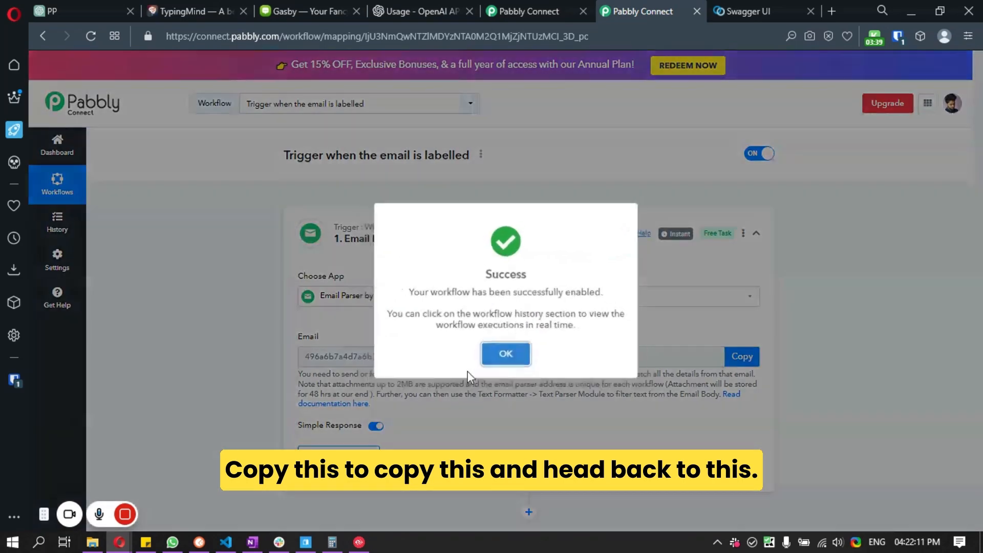
click(506, 351)
click(738, 357)
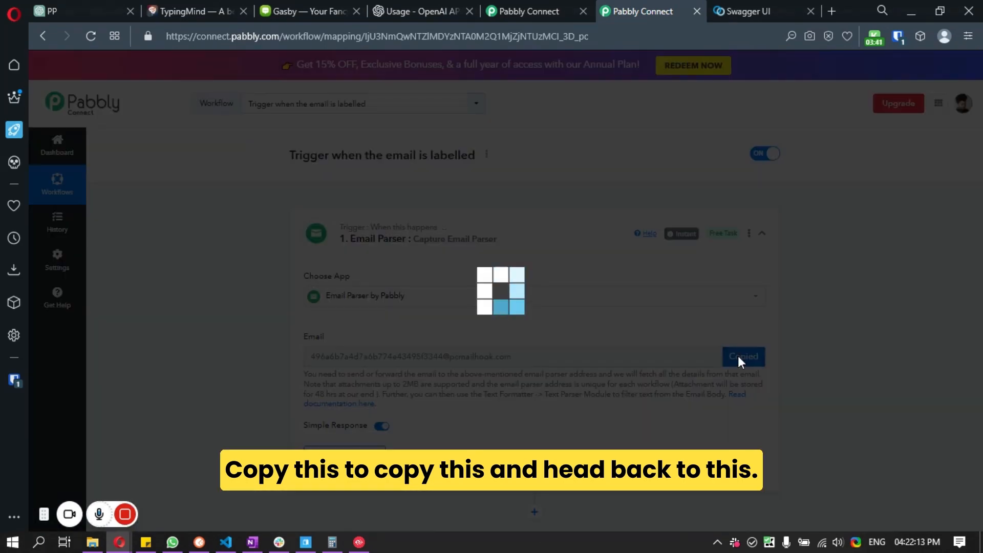
Return to Apps Script and compare the recipient address in line 4 with the [ADD_YOUR_MAIL_HERE] placeholder in the gist.
click(14, 162)
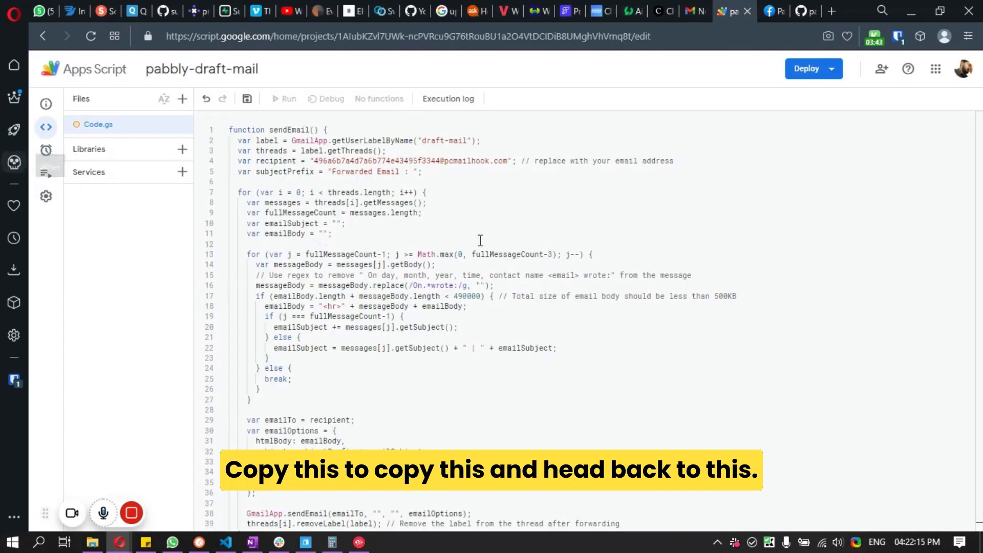
drag(371, 163, 316, 160)
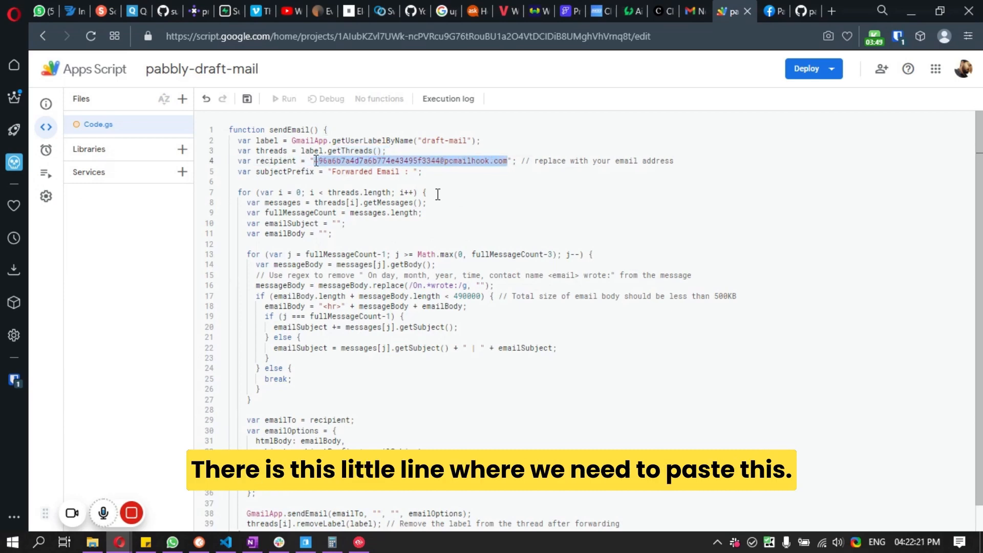
click(797, 11)
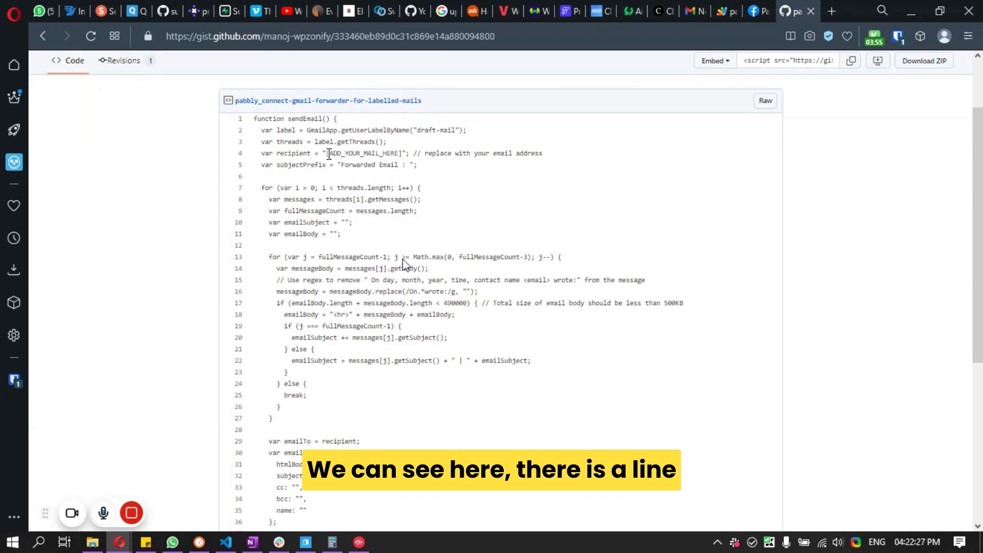
drag(345, 153, 322, 153)
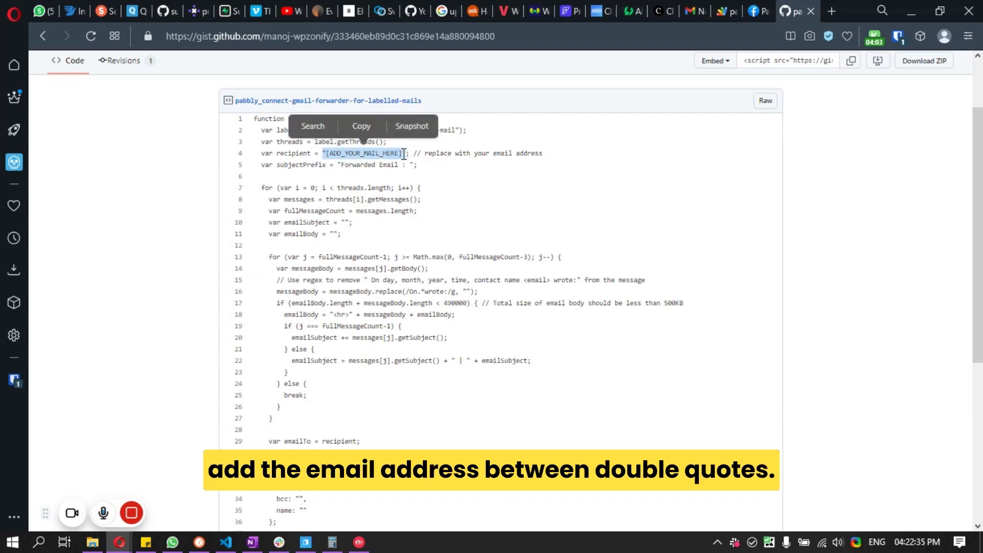
click(727, 11)
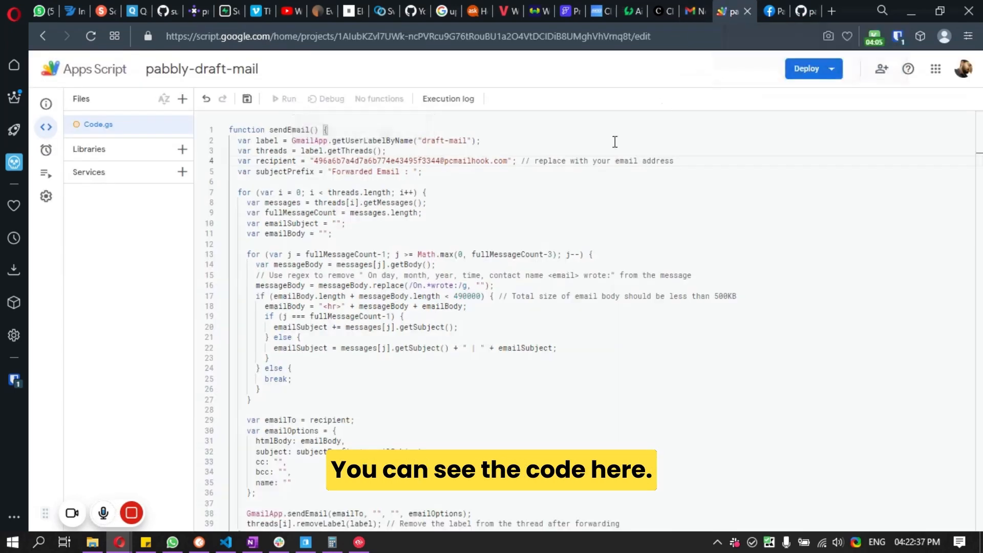
Check that the recipient address in line 4 of Code.gs sits between the double quotes, and save the script.
drag(315, 159, 504, 161)
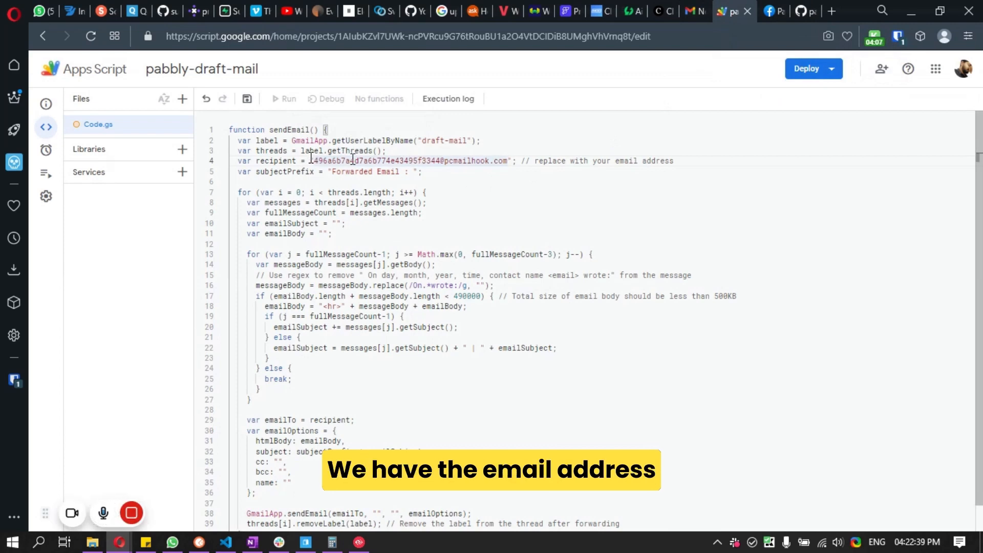
click(314, 158)
drag(314, 158, 506, 161)
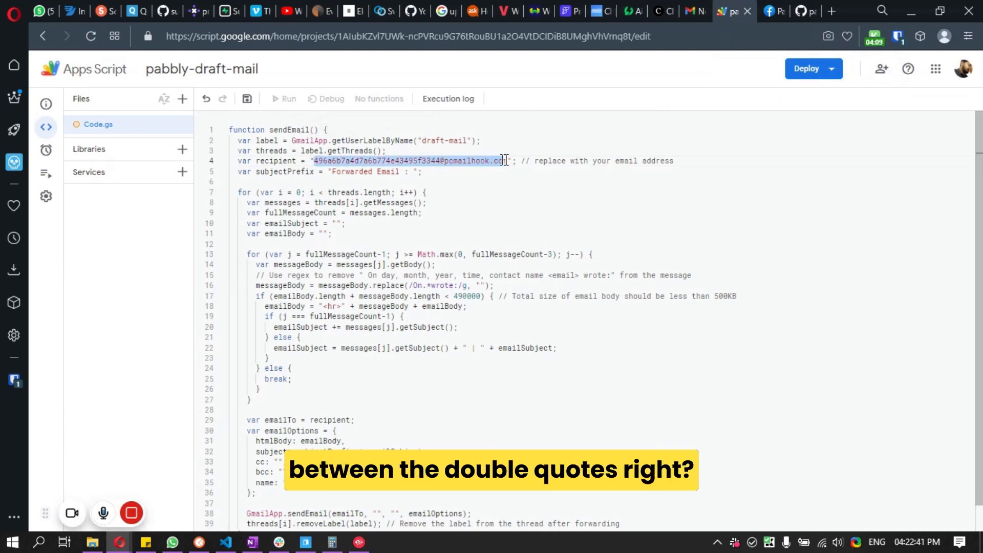
click(530, 172)
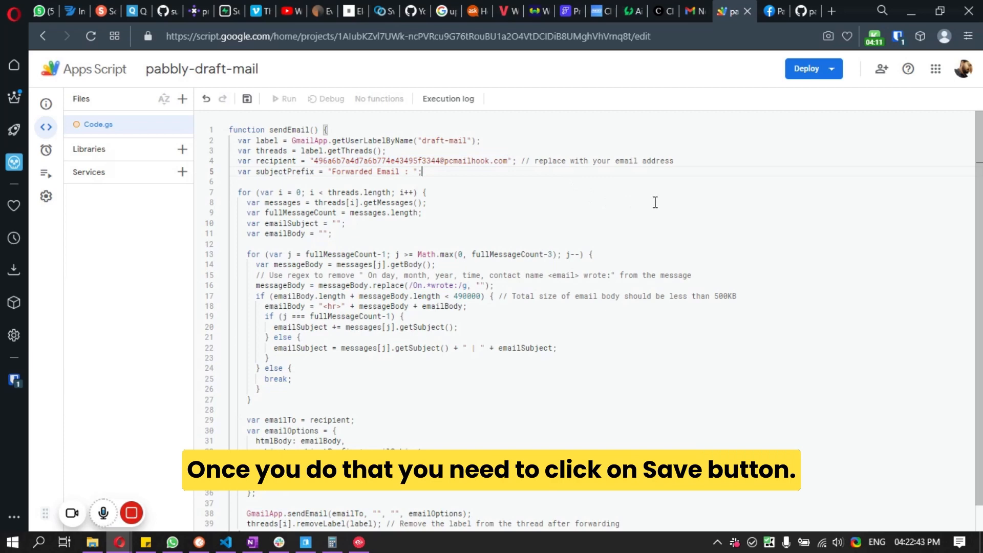
click(251, 101)
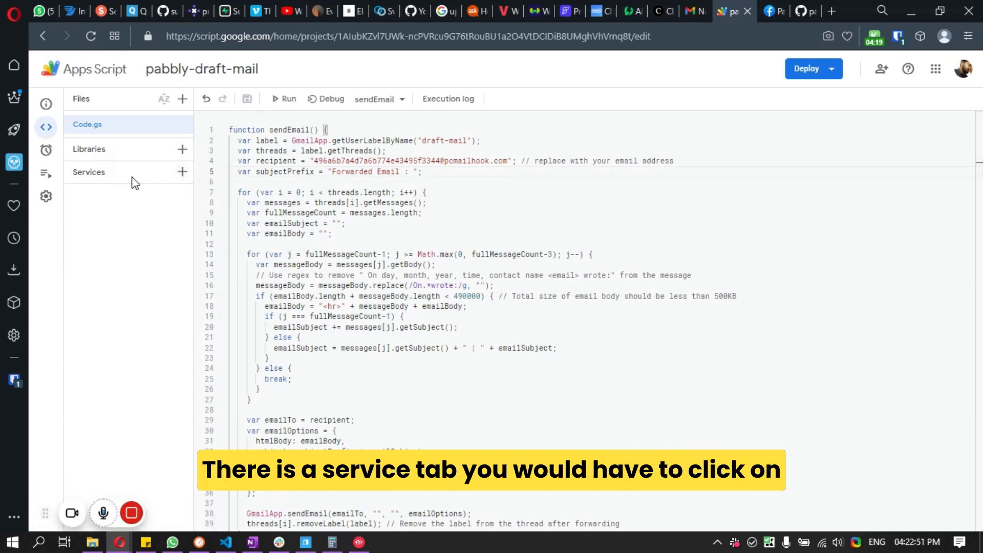
Add the Gmail API v1 service with the identifier Gmail to the pabbly-draft-mail project.
click(178, 173)
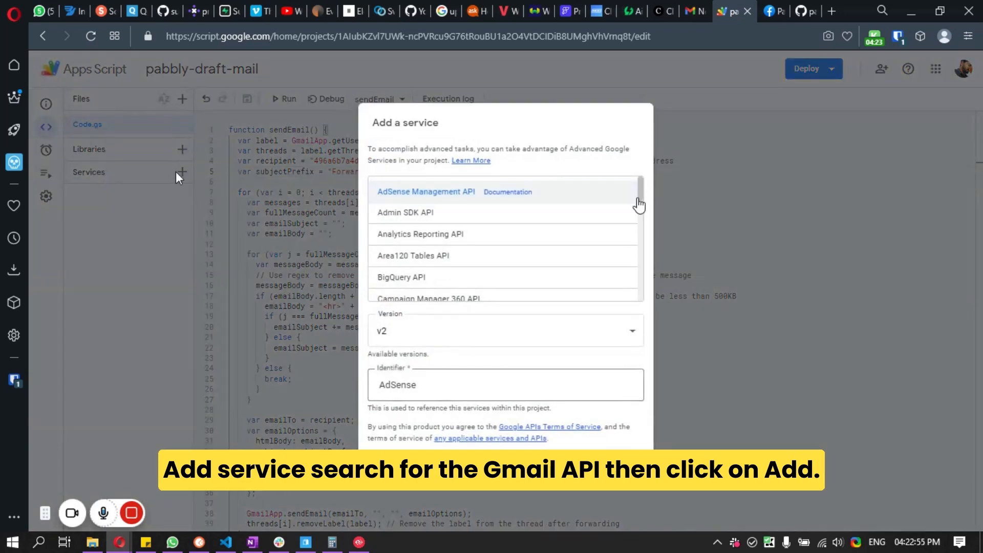
drag(643, 194, 639, 225)
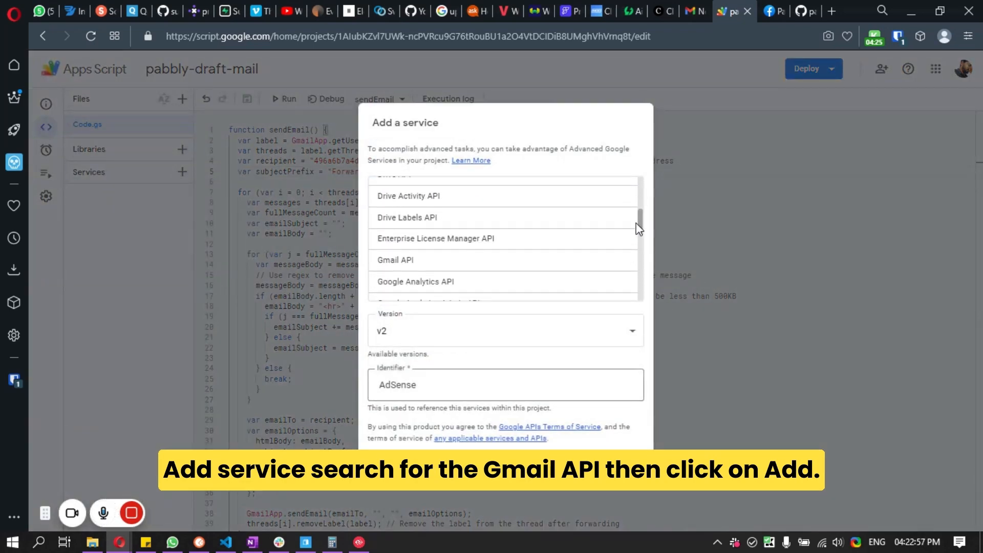
click(408, 262)
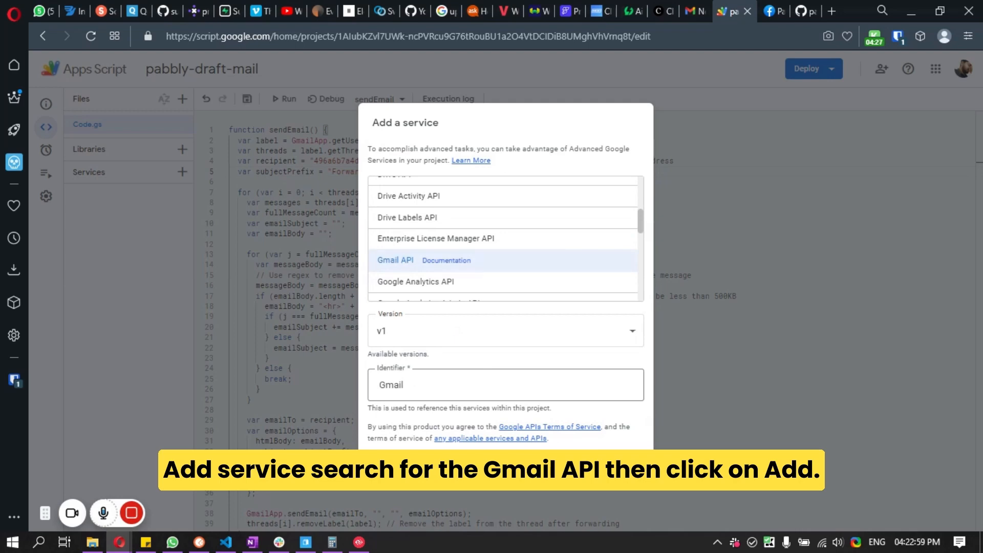
click(620, 452)
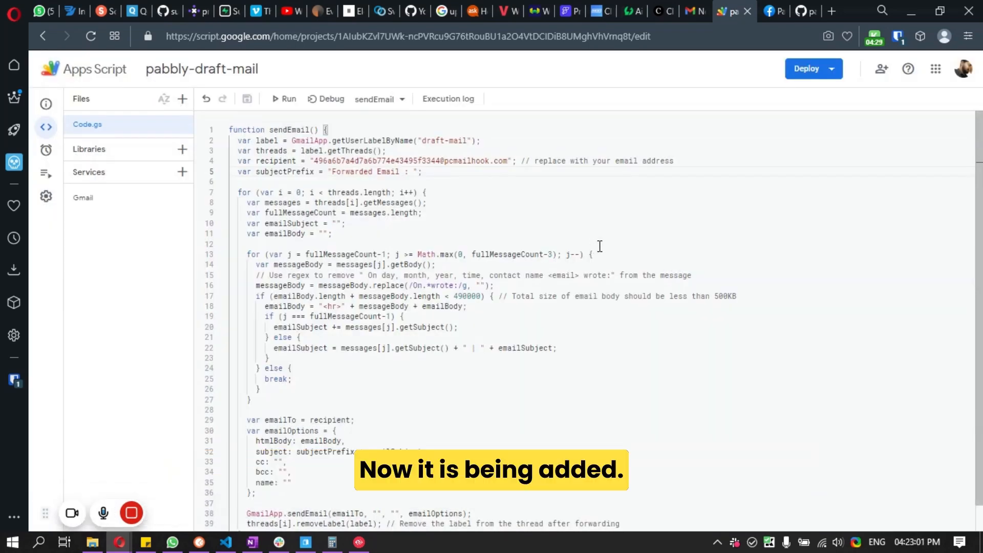
Run the sendEmail function and authorize pabbly-draft-mail to access Gmail with the listed Google account.
click(808, 70)
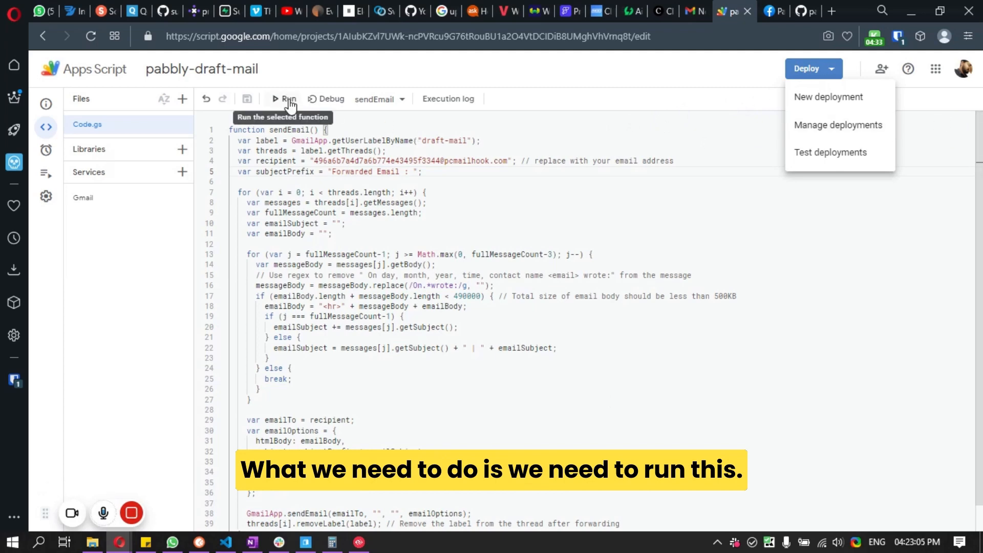
click(481, 76)
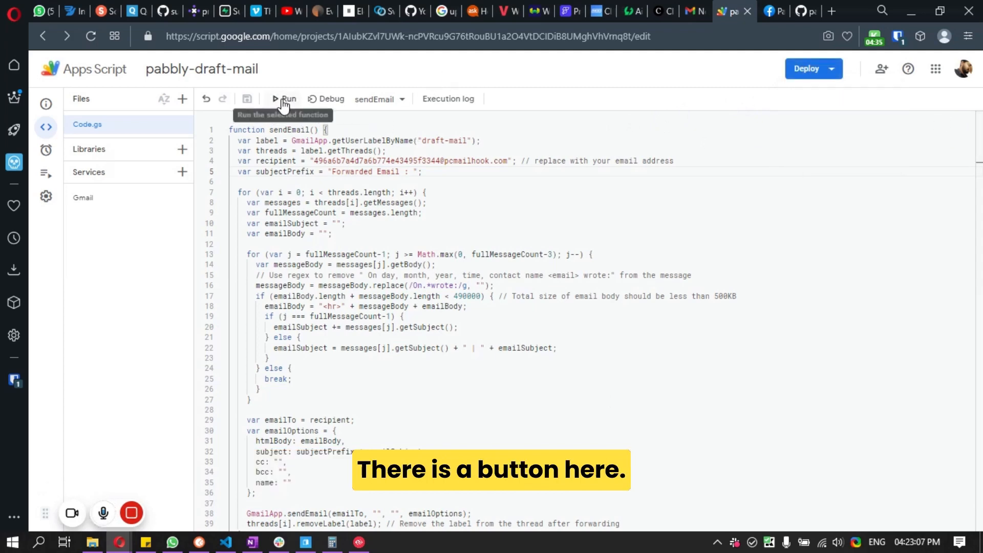
click(283, 101)
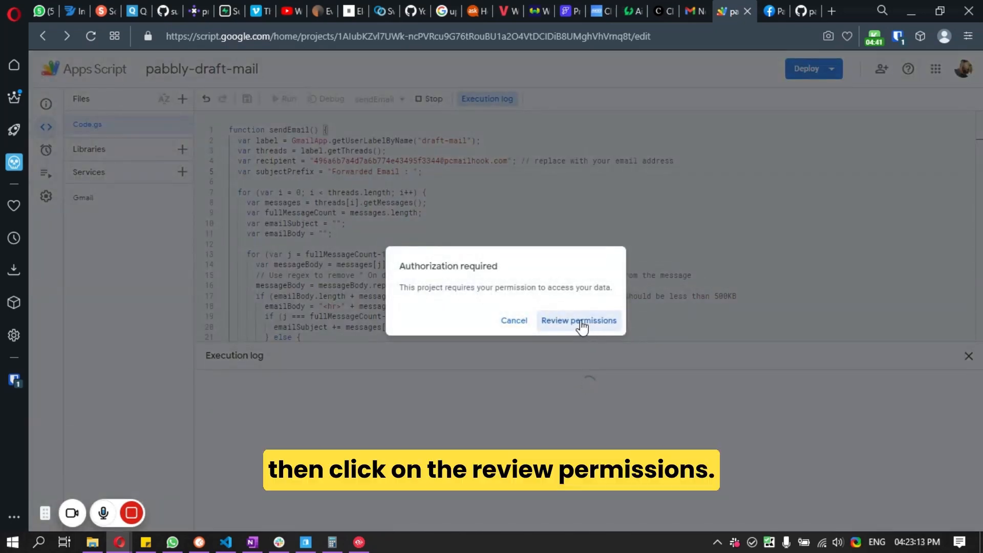
click(574, 323)
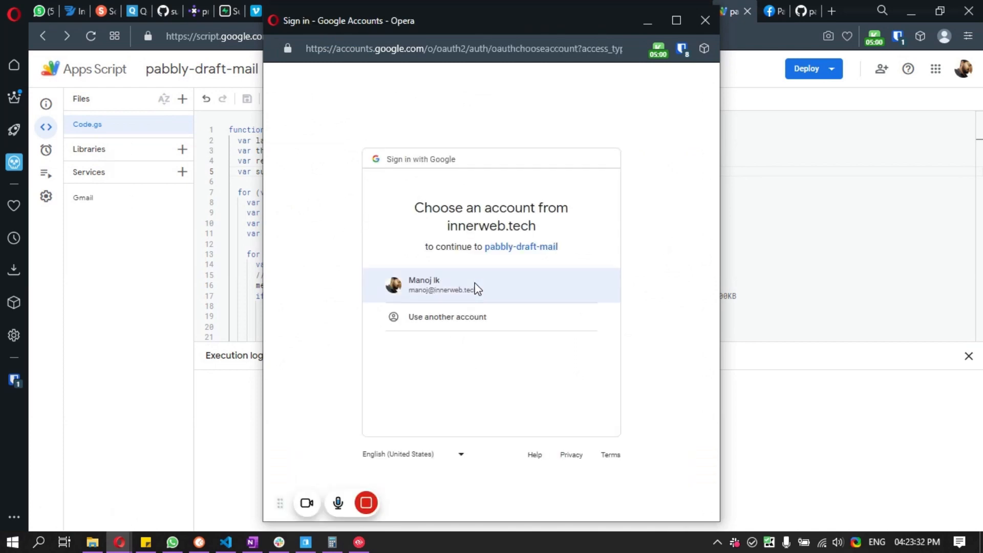
click(475, 287)
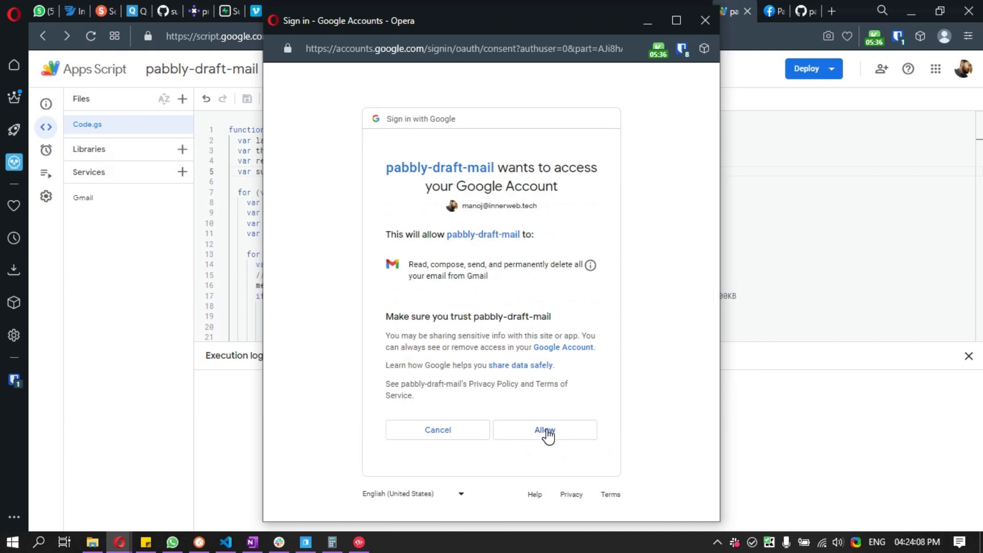
click(545, 432)
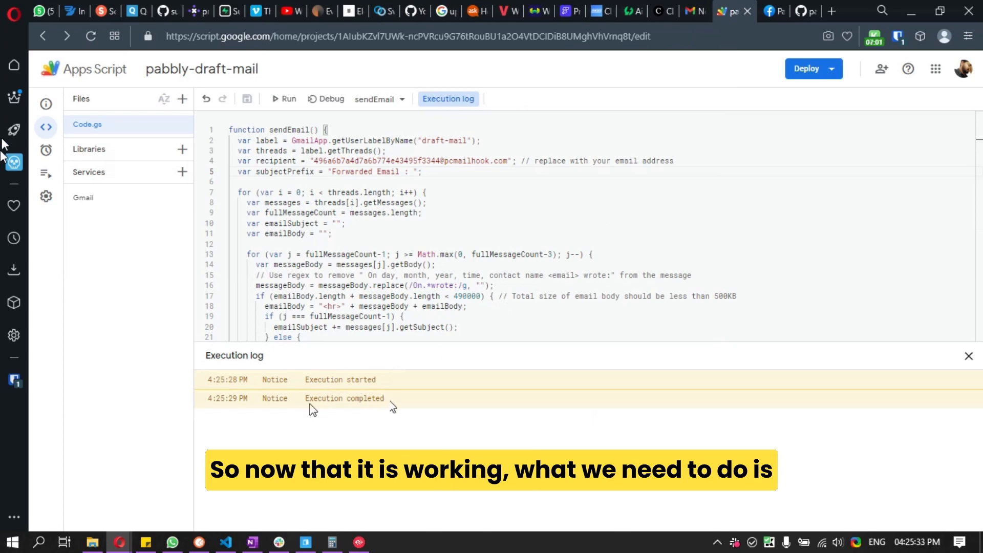
Switch to Pabbly Connect and make the Email Parser trigger wait for an email response.
click(14, 129)
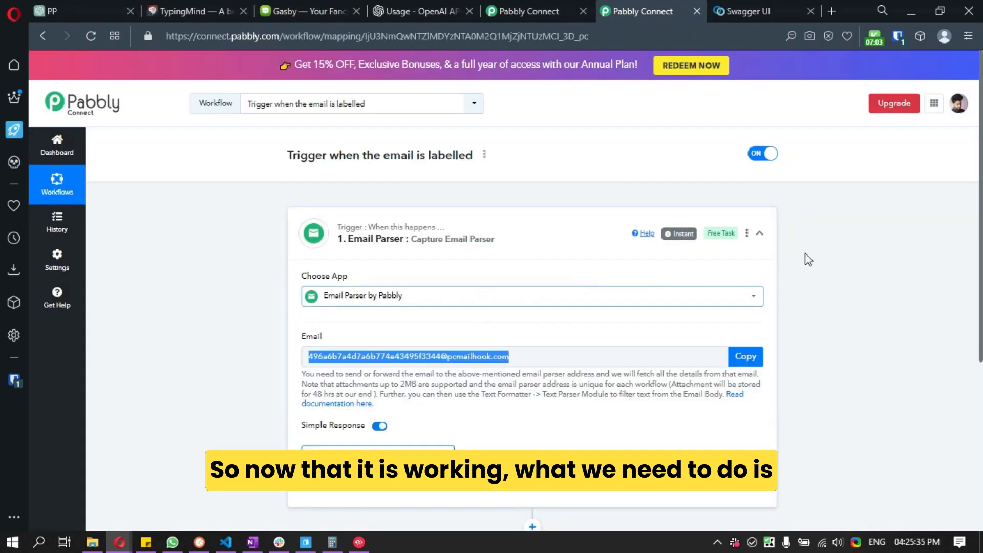
click(378, 453)
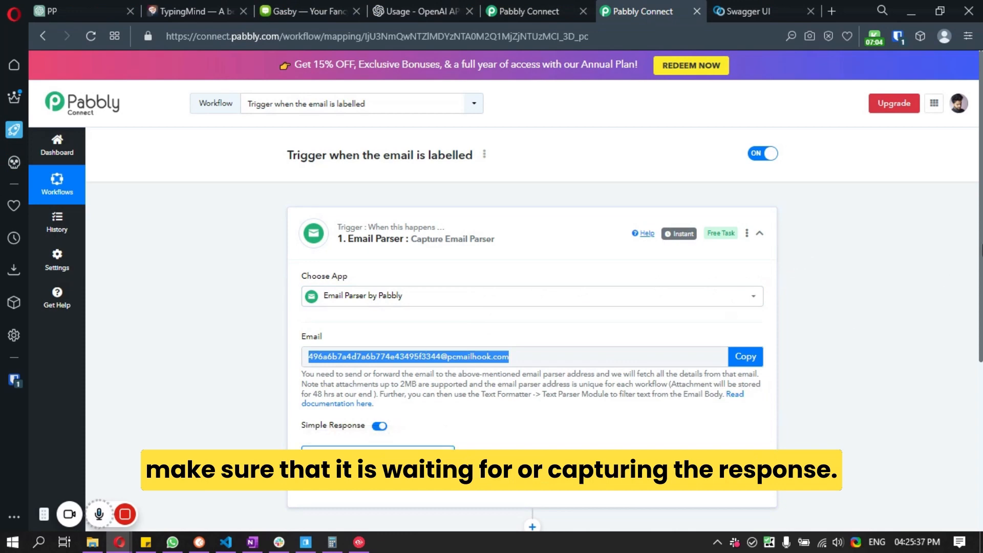
scroll(546, 418, down, 1)
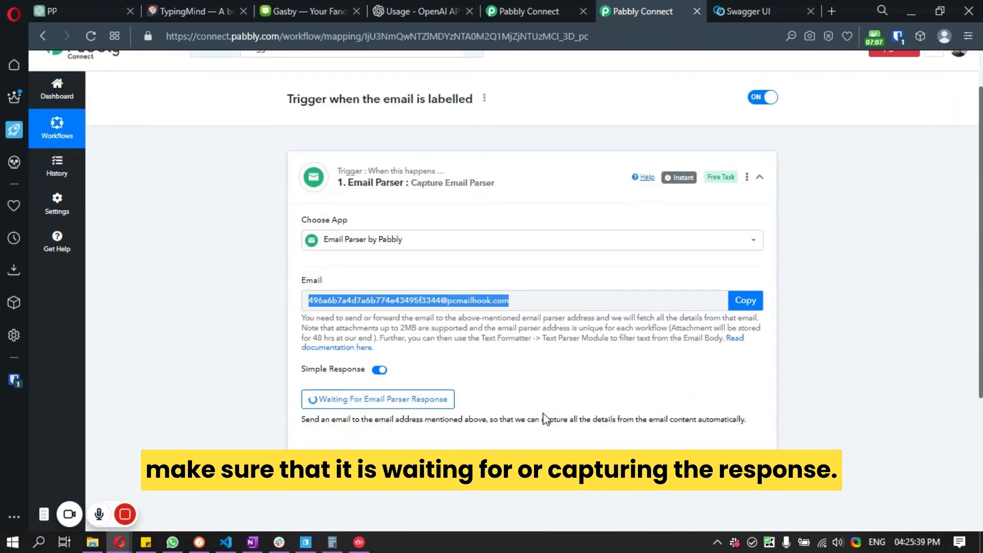
In Gmail, apply the draft-mail label to the "Need help with automation workflow" email.
click(14, 161)
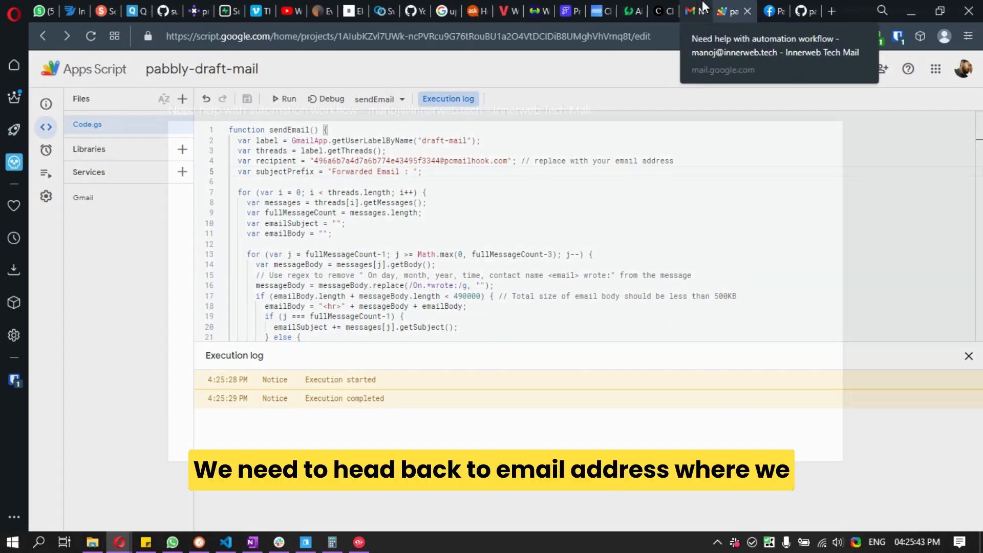
click(701, 2)
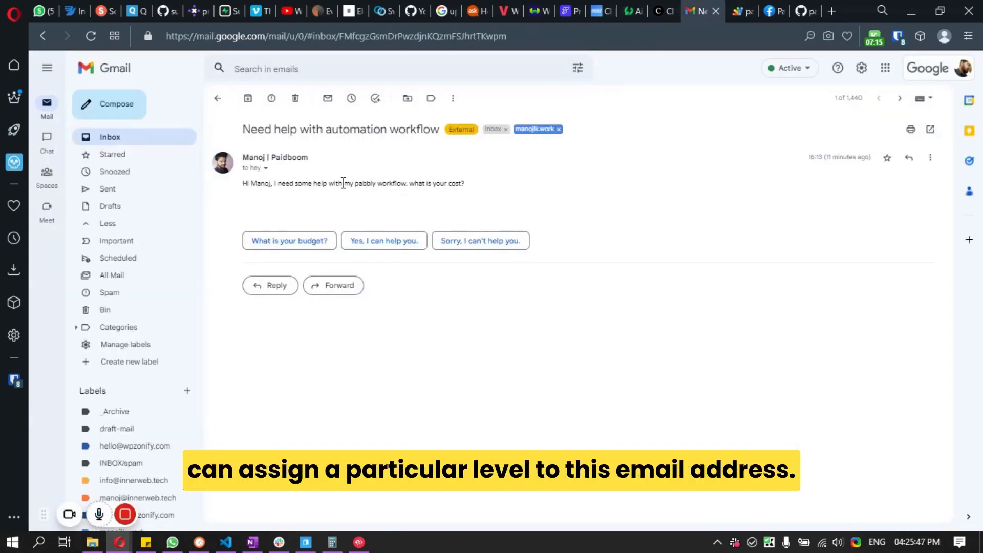
click(432, 100)
click(462, 193)
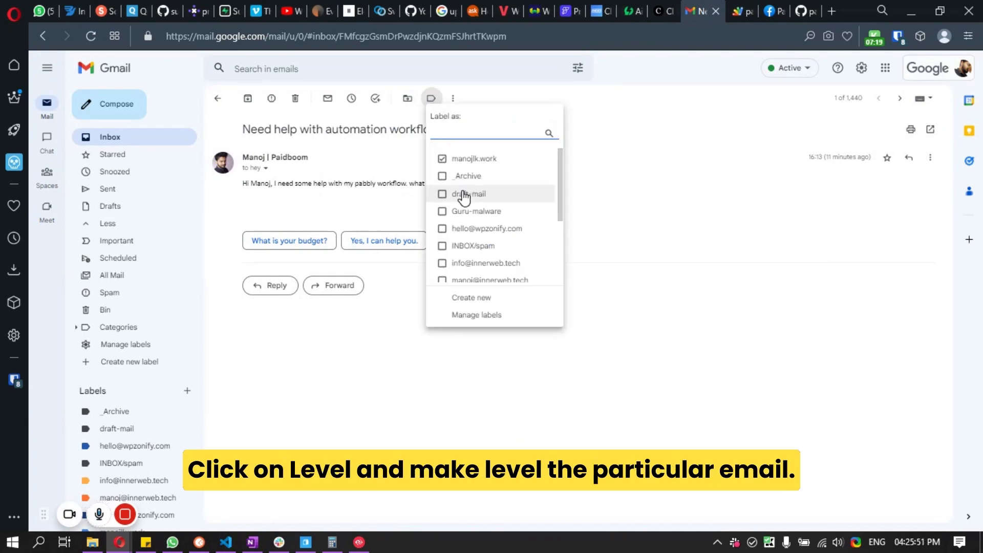
click(676, 170)
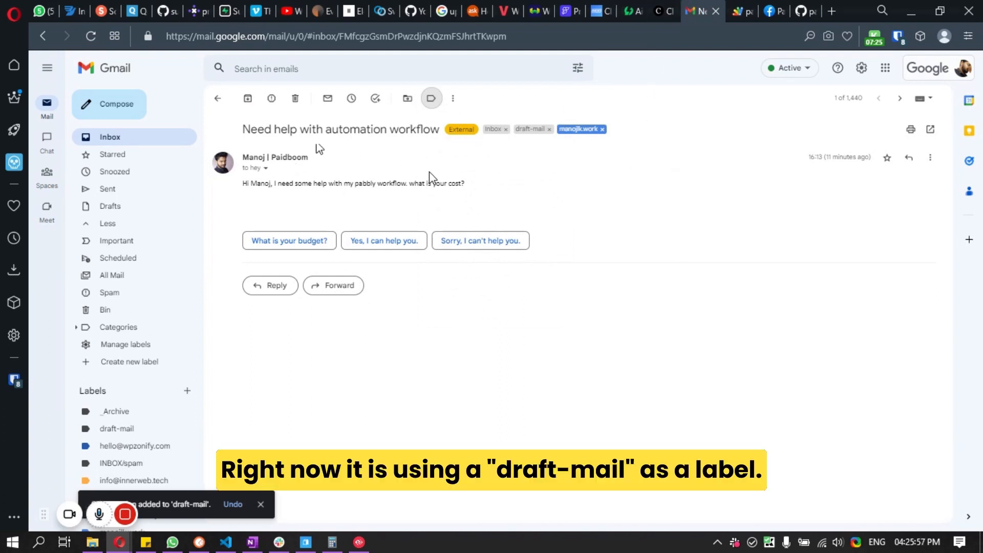
Compare the label name in line 2 of the Apps Script code with the label on the Gmail message.
click(743, 20)
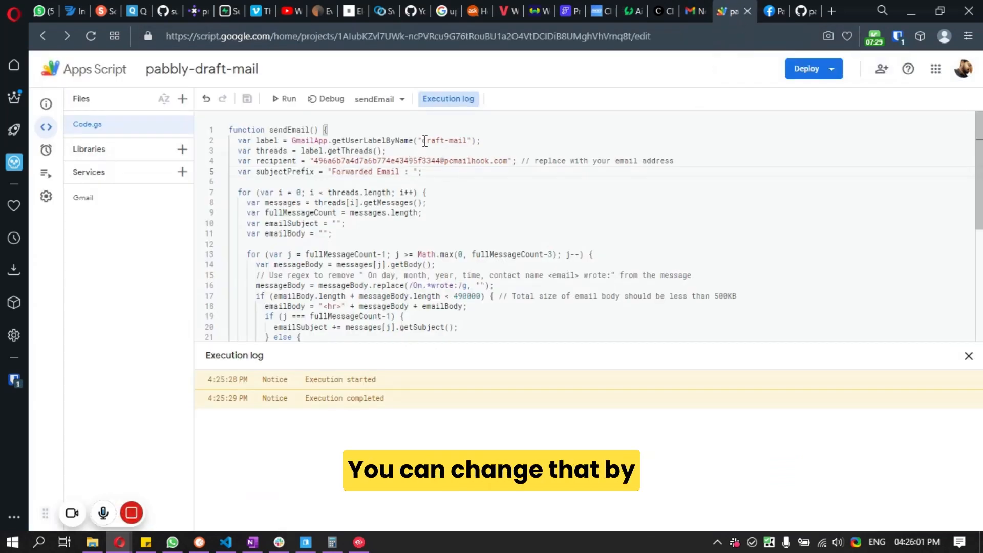
drag(423, 142, 467, 141)
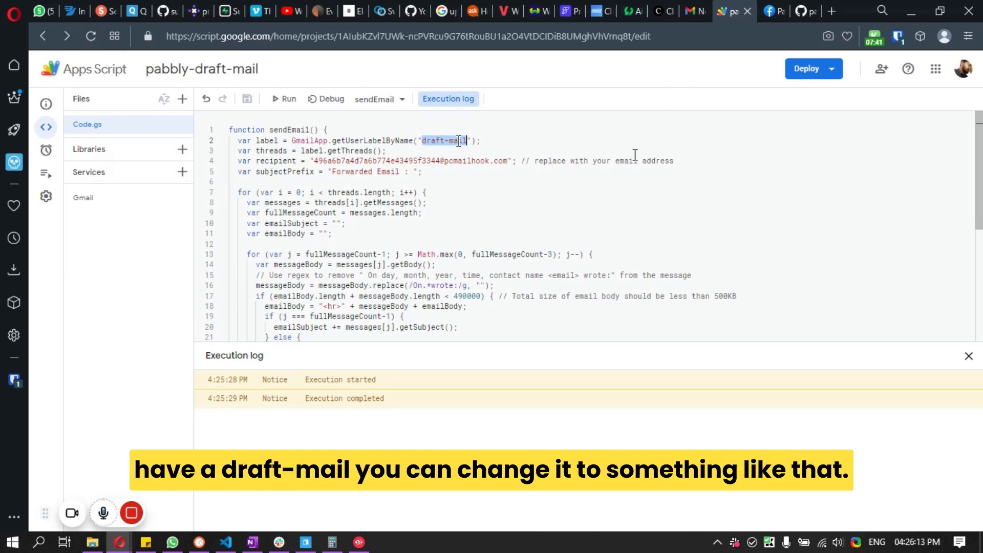
click(696, 8)
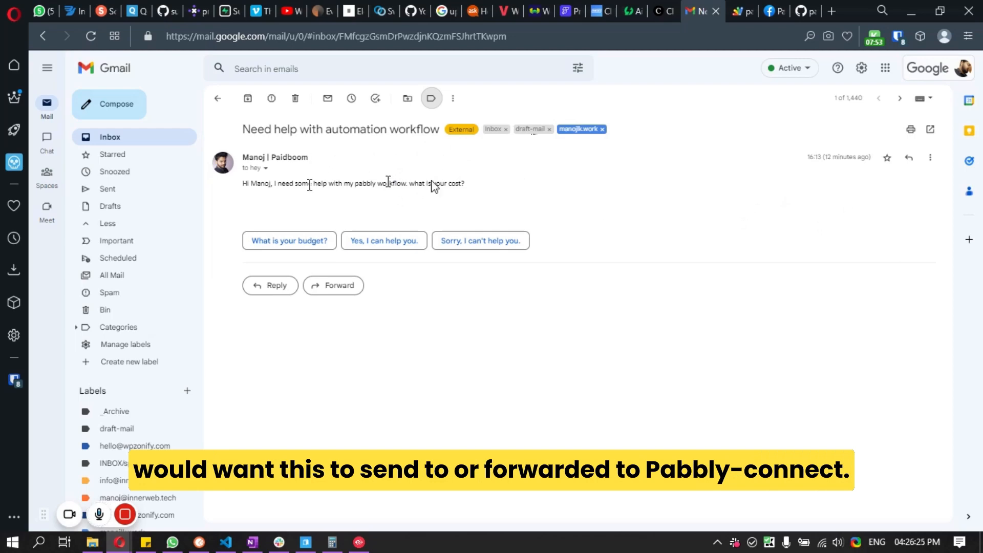
Check the Email Parser trigger in Pabbly Connect for a captured response, and recheck the Apps Script code and the labelled Gmail message.
click(14, 129)
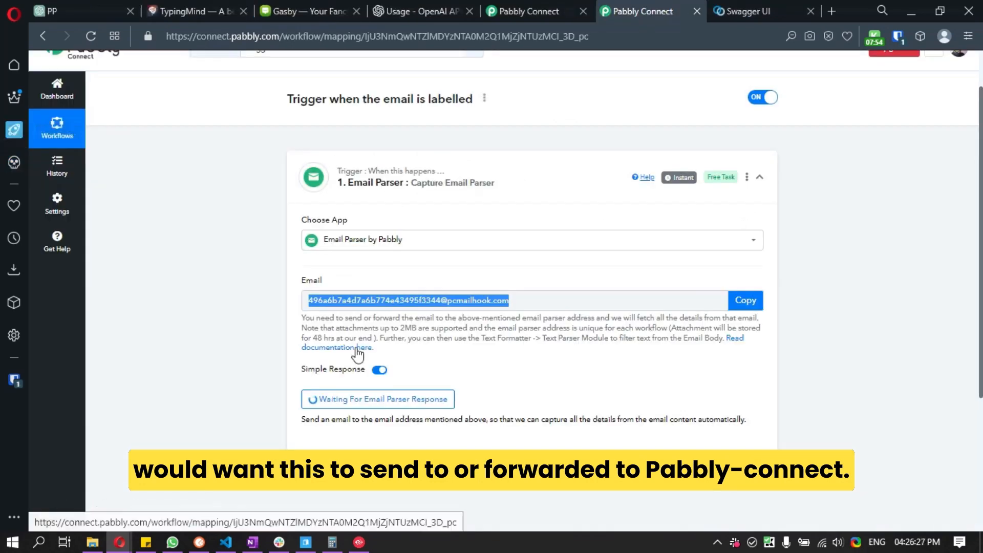
scroll(872, 226, down, 1)
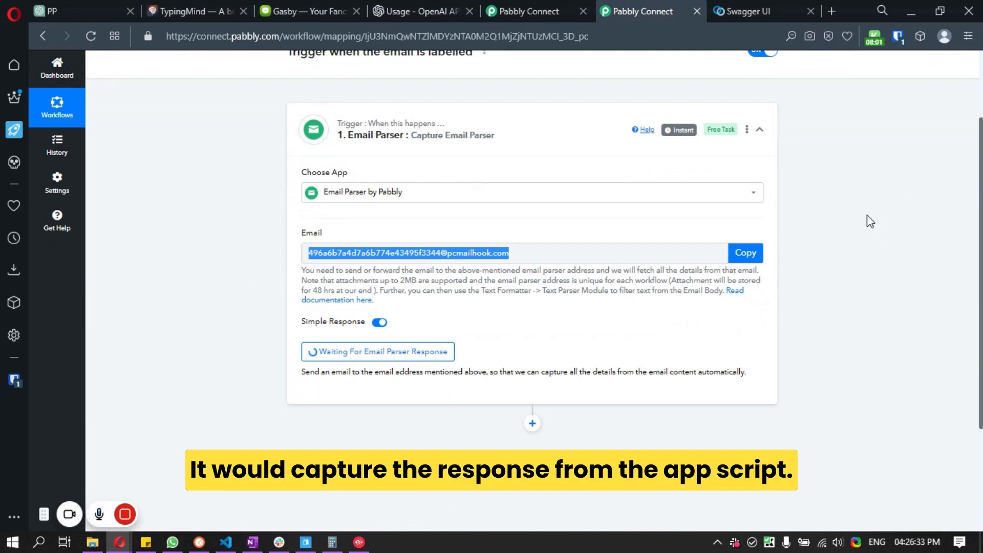
click(17, 167)
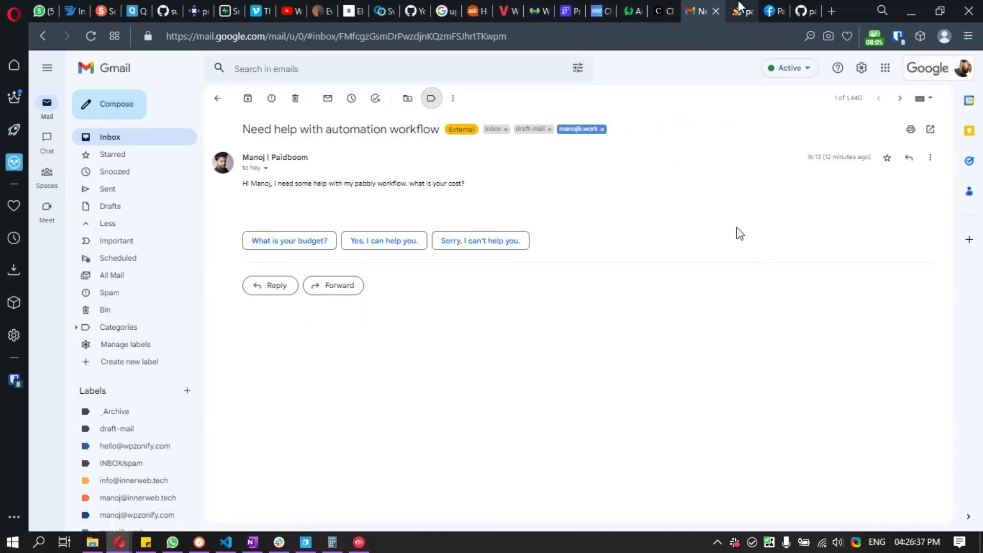
click(738, 7)
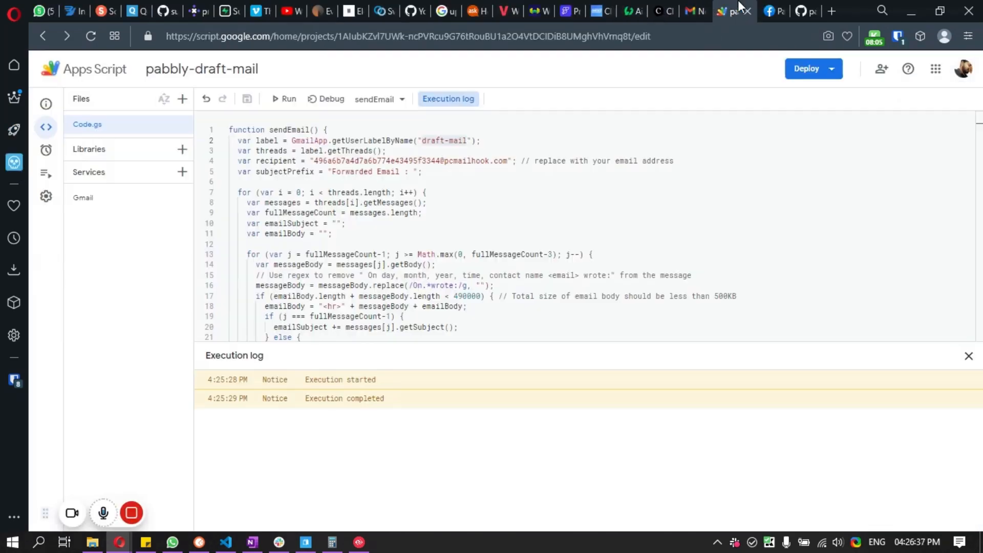
click(607, 209)
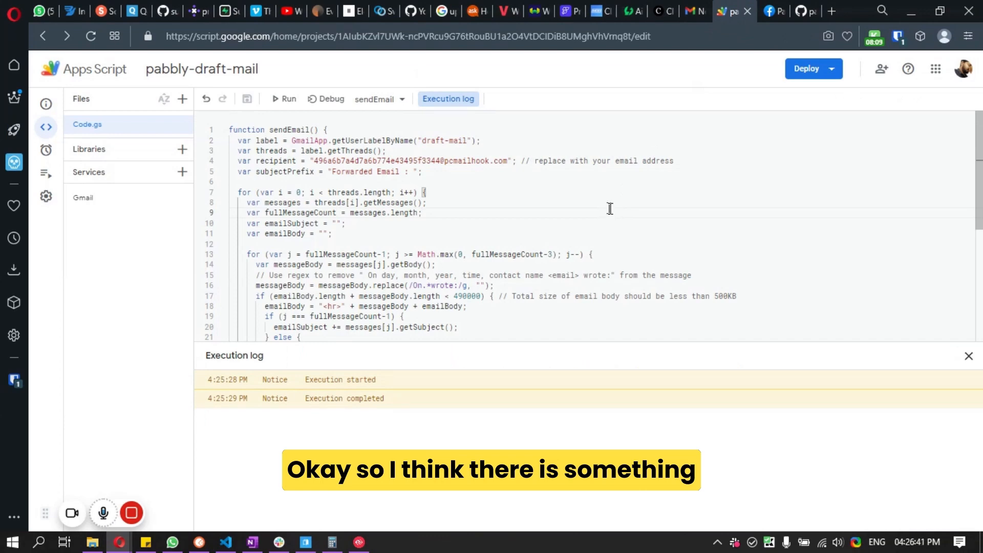
click(697, 11)
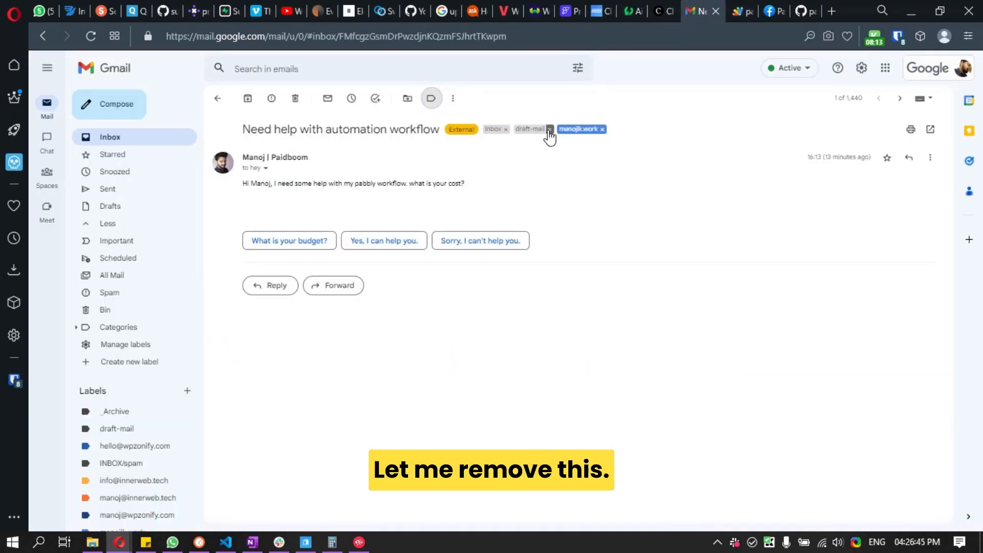
In the Apps Script project, add and save a time-driven trigger for sendEmail using the Minutes timer at an Every minute interval.
click(741, 7)
mouse_move(53, 157)
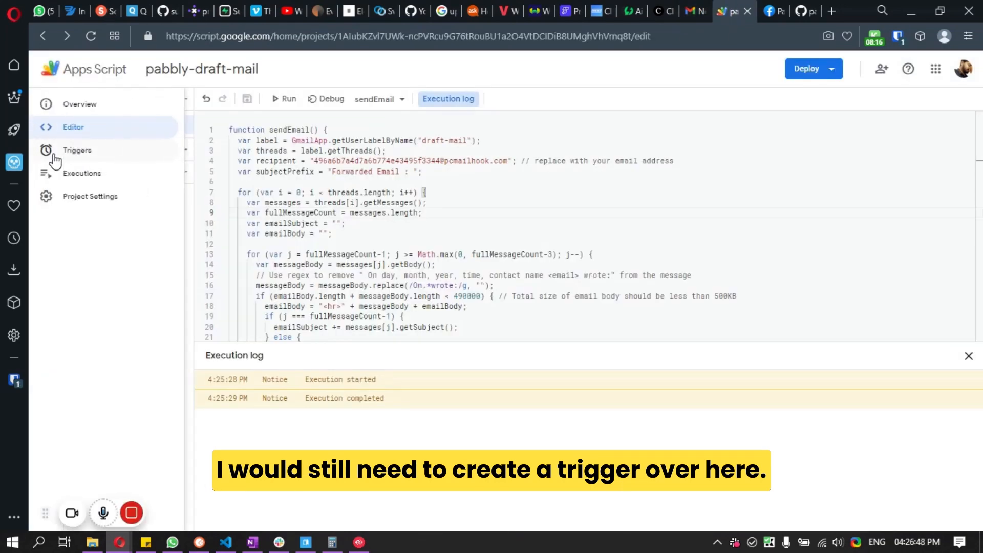
click(97, 160)
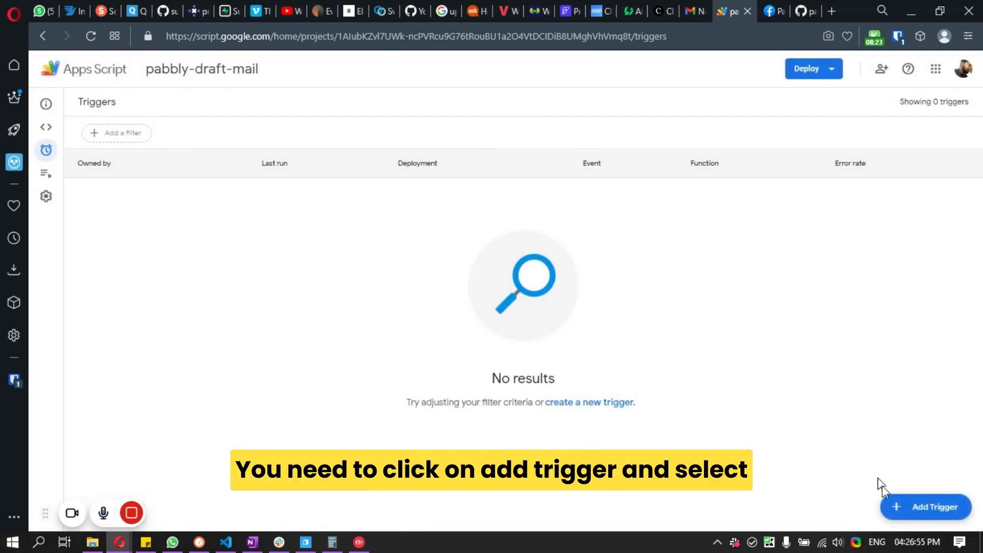
click(912, 509)
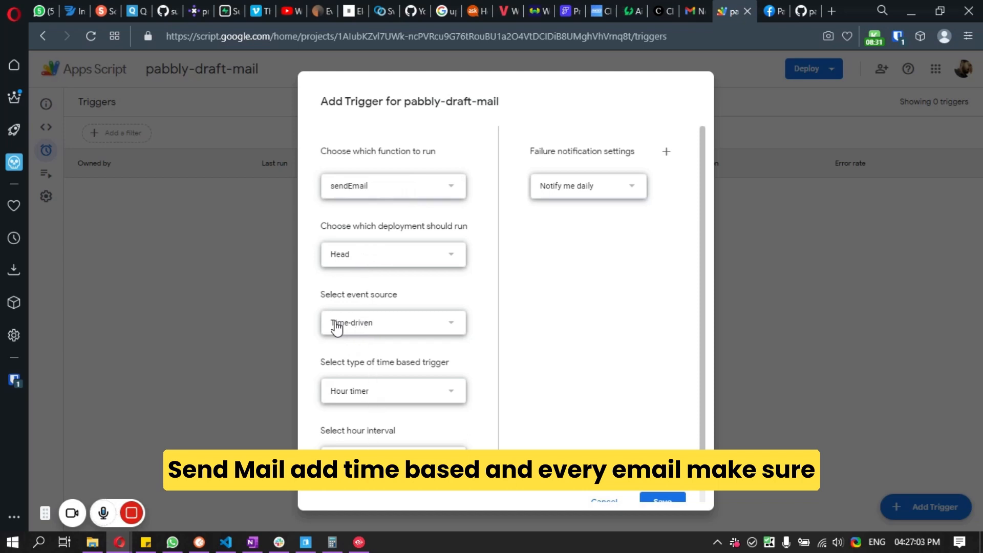
click(369, 394)
click(371, 394)
click(392, 392)
click(369, 370)
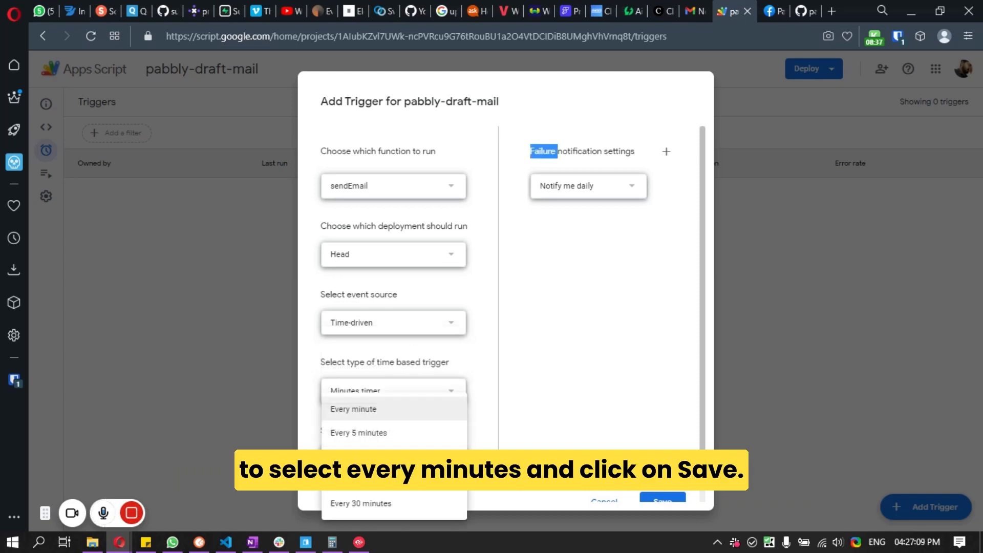
click(377, 448)
click(570, 408)
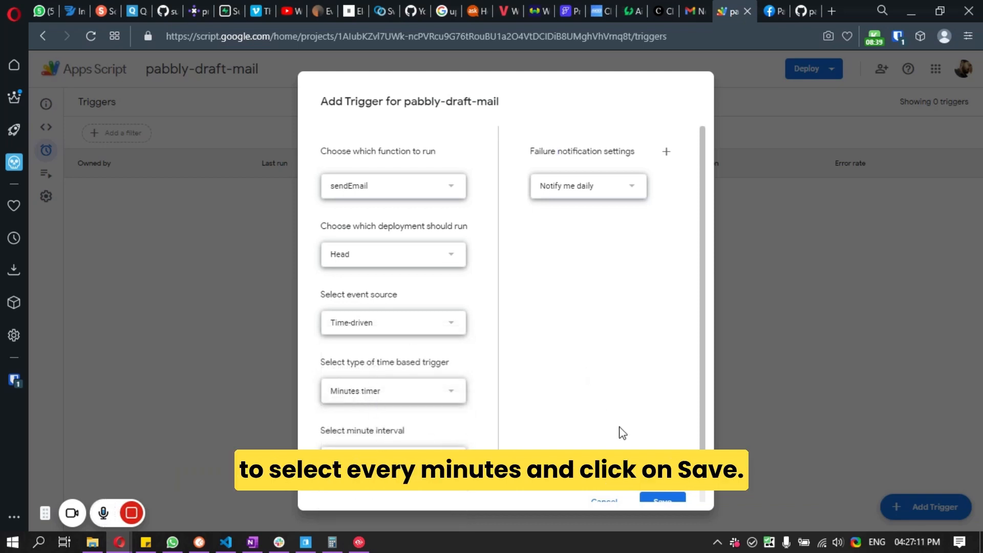
click(662, 501)
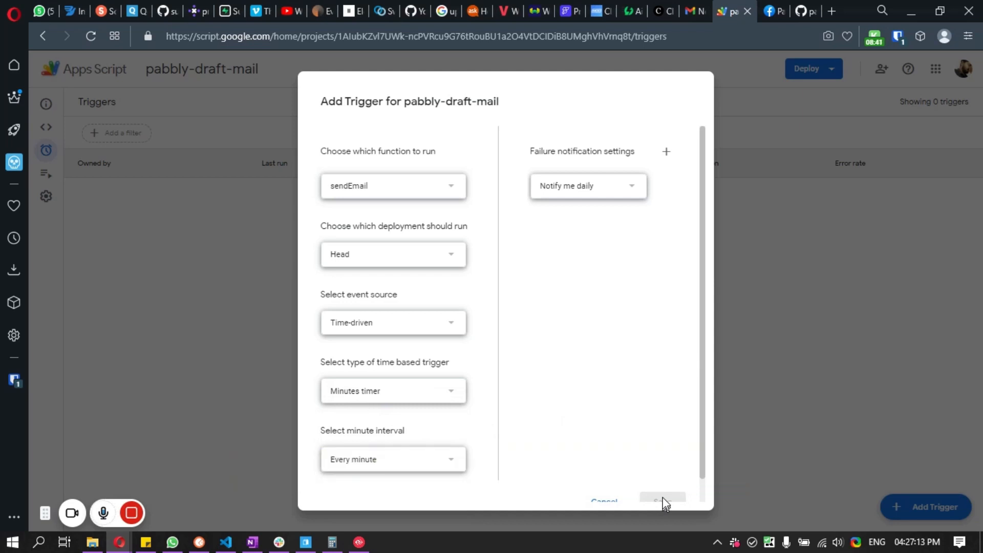
click(664, 501)
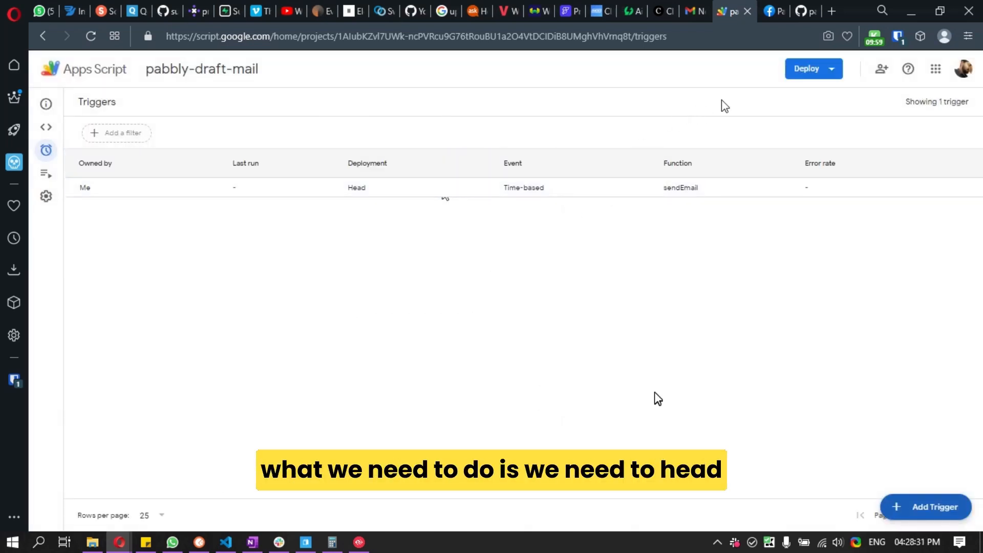
Examine the captured Email Parser response in Pabbly Connect and compare its Body Text with the "Need help with automation workflow" message in Gmail.
click(706, 7)
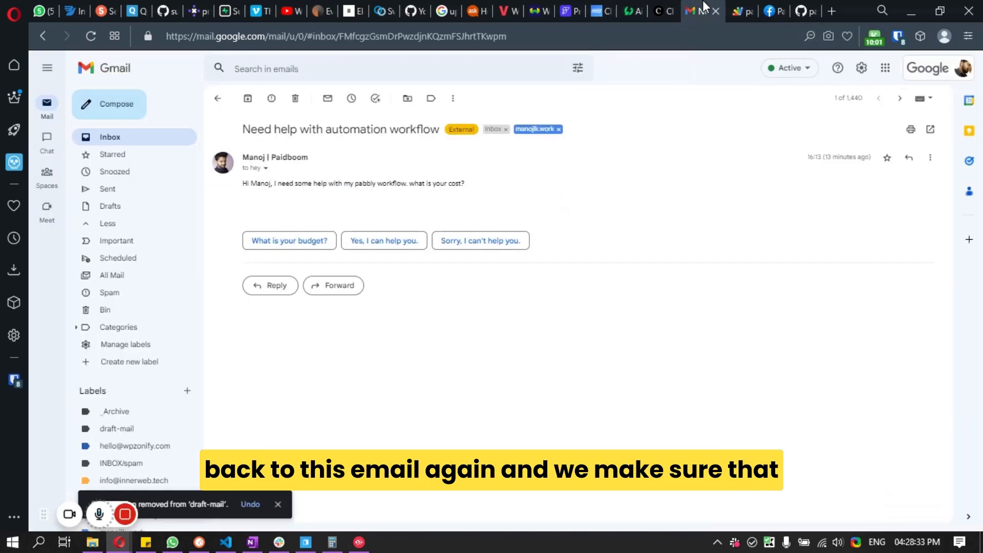
click(11, 131)
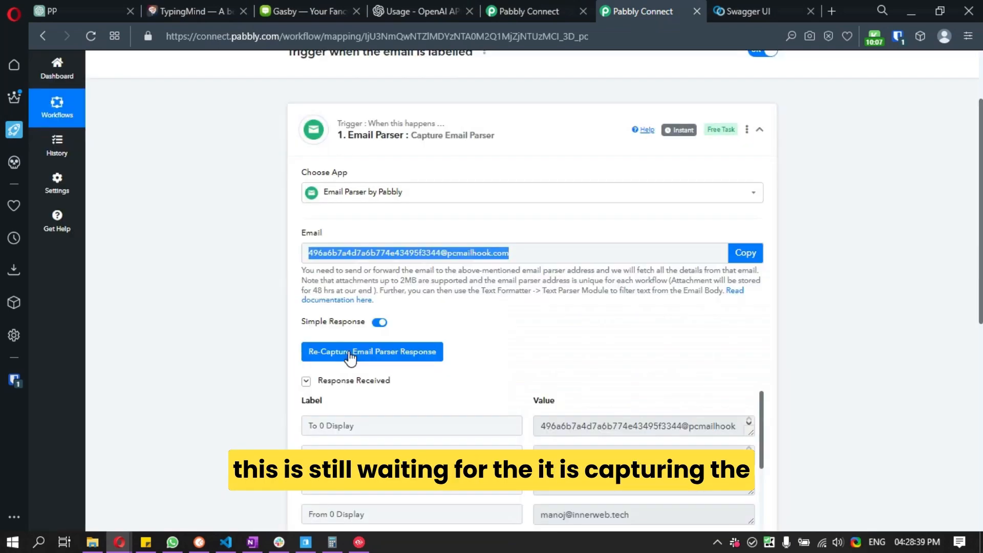
scroll(533, 290, down, 2)
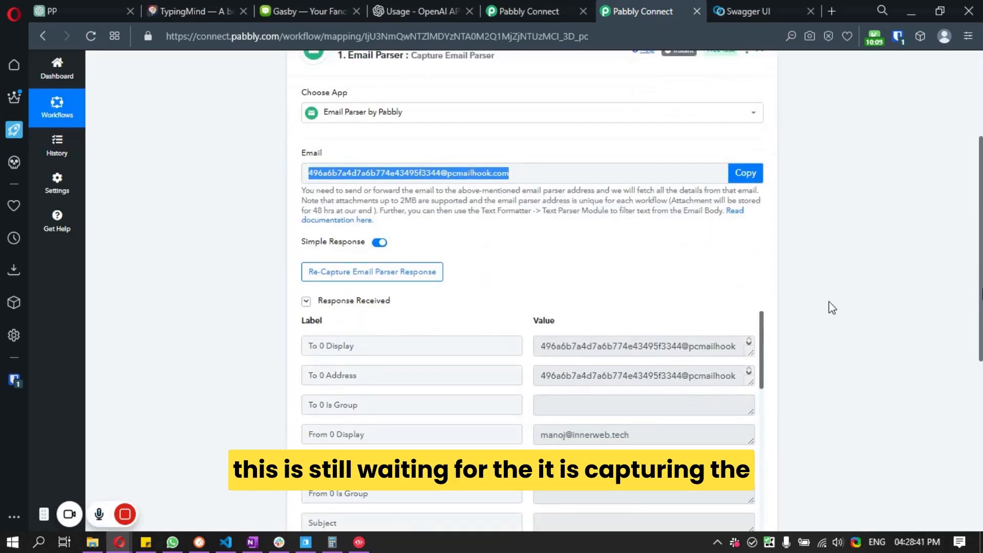
scroll(976, 249, down, 2)
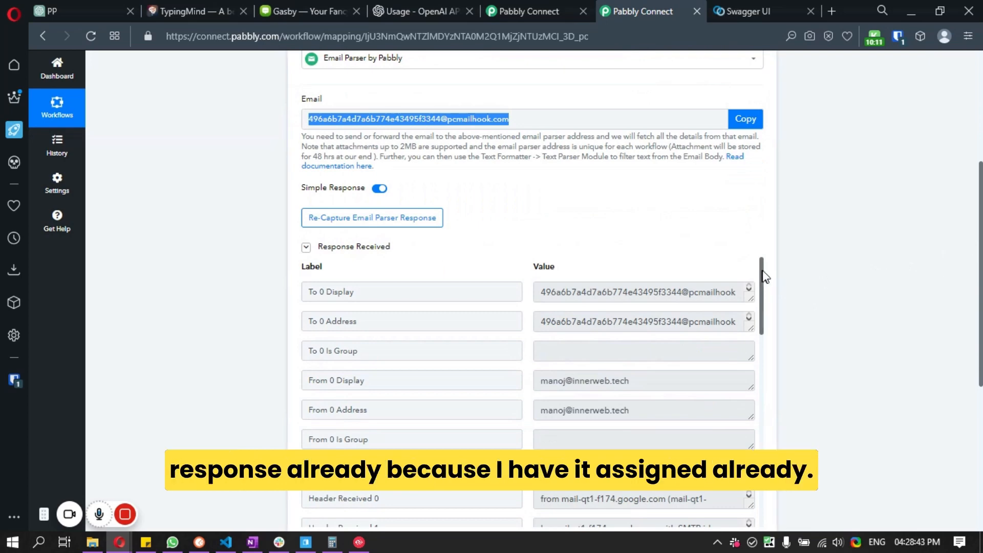
drag(762, 276, 766, 464)
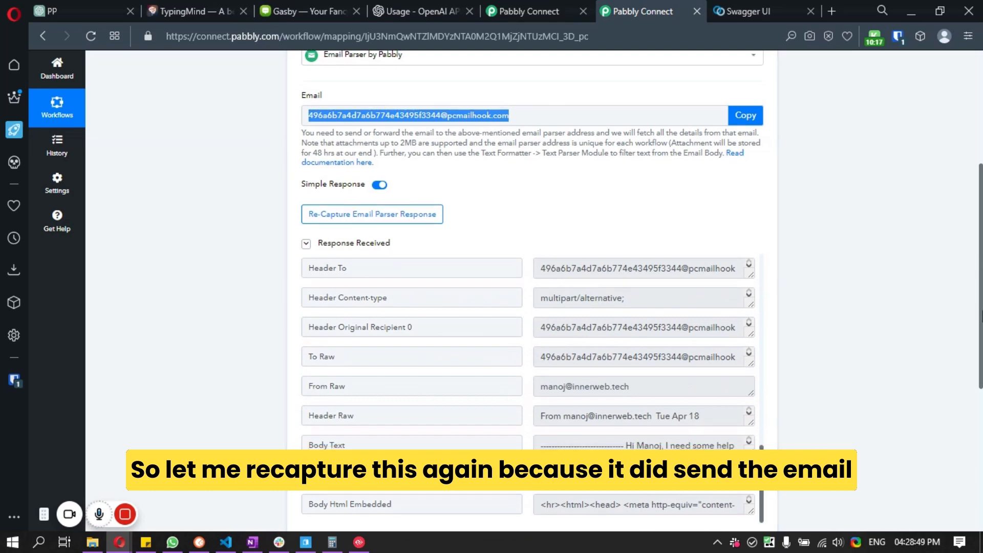
scroll(956, 335, down, 3)
drag(749, 313, 752, 379)
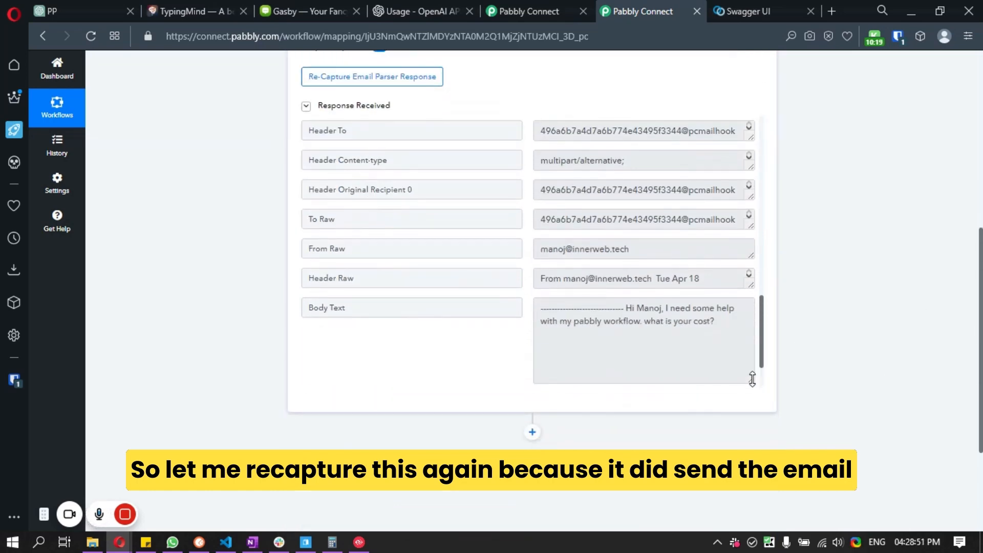
click(13, 162)
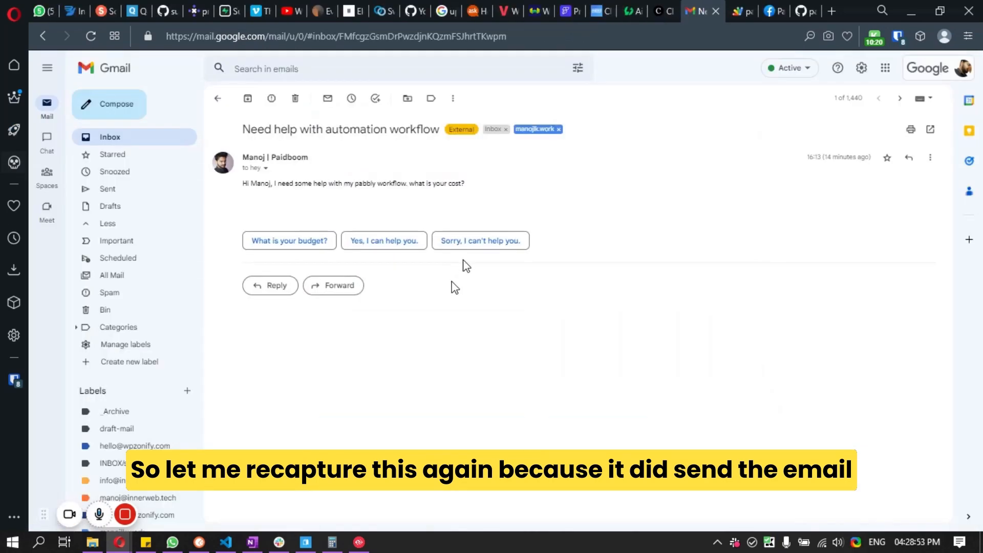
triple_click(425, 196)
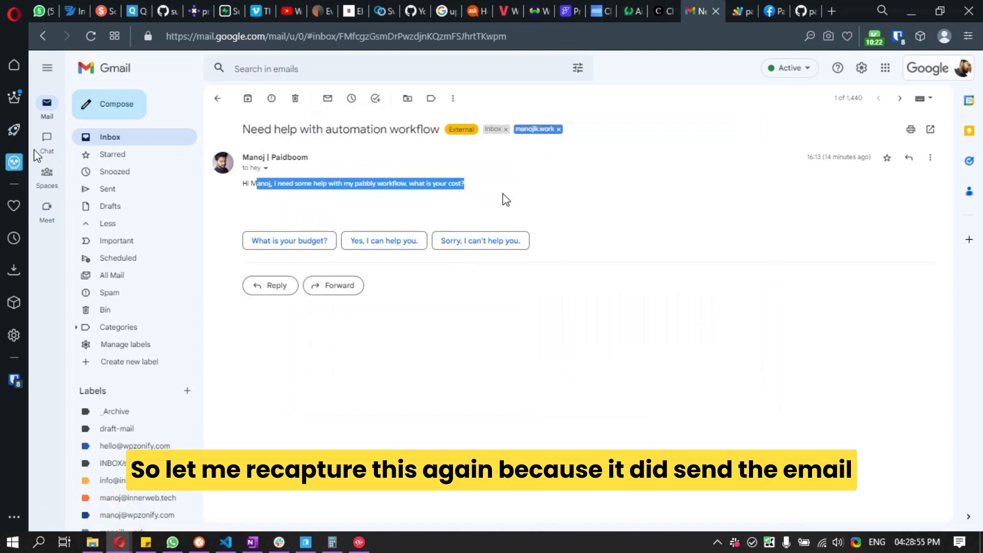
In Pabbly Connect, start re-capturing the Email Parser response.
click(14, 129)
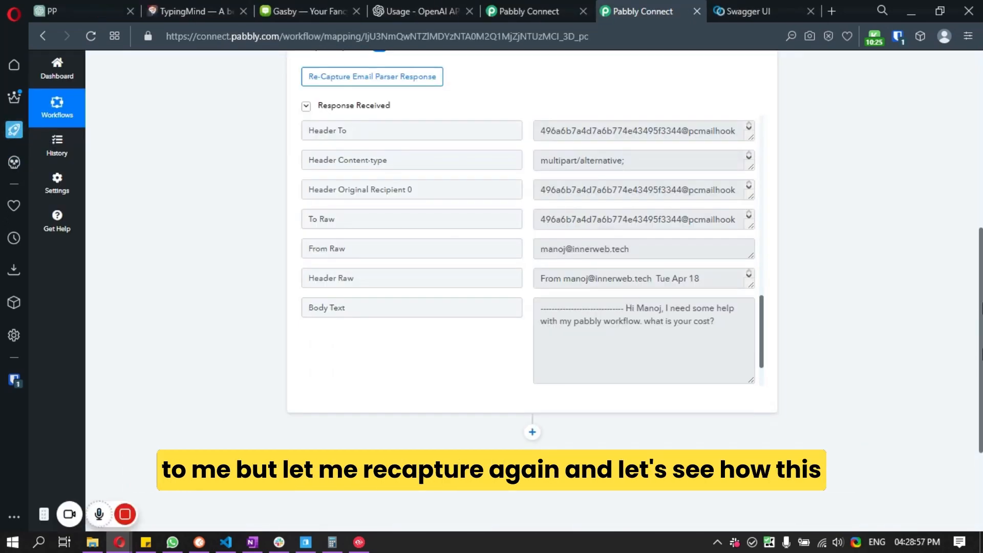
scroll(821, 340, up, 4)
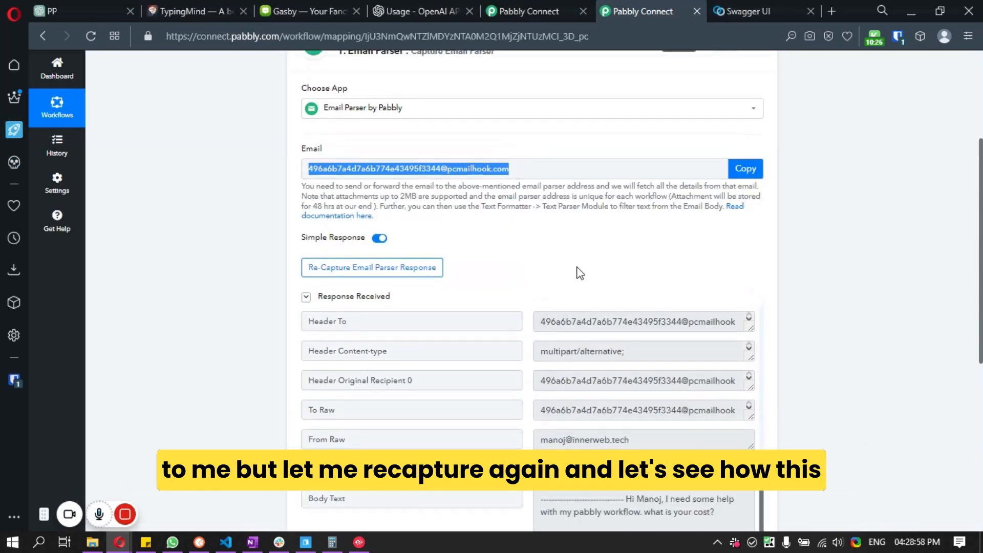
click(400, 268)
click(457, 353)
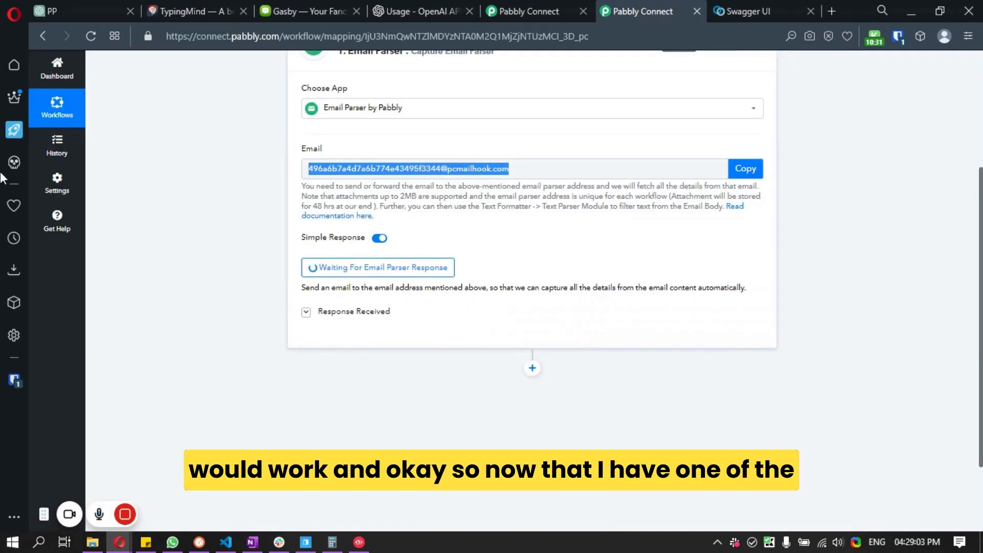
In Gmail, apply the draft-mail label to the "Google Cloud Organization" email, and check the label name against the Apps Script code.
click(13, 161)
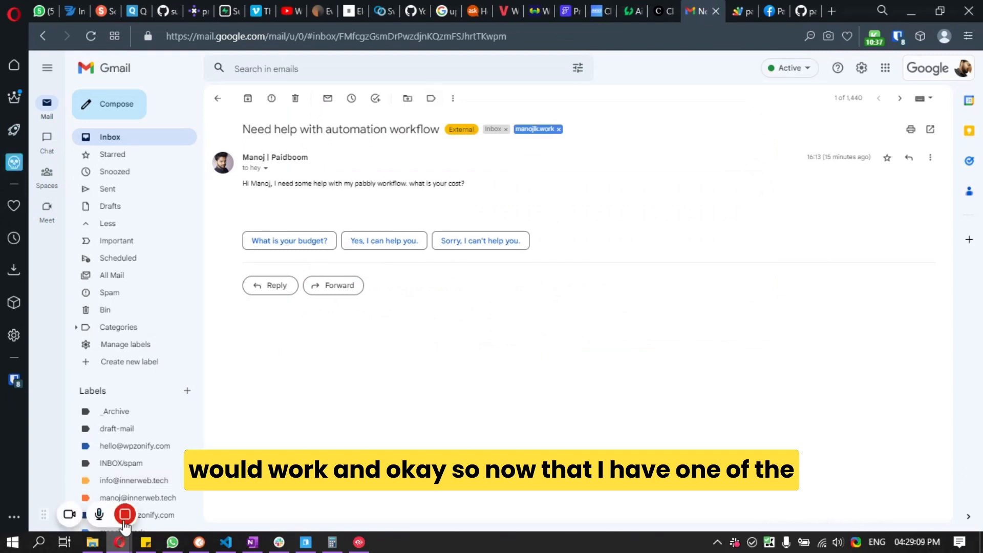
mouse_move(125, 514)
click(187, 514)
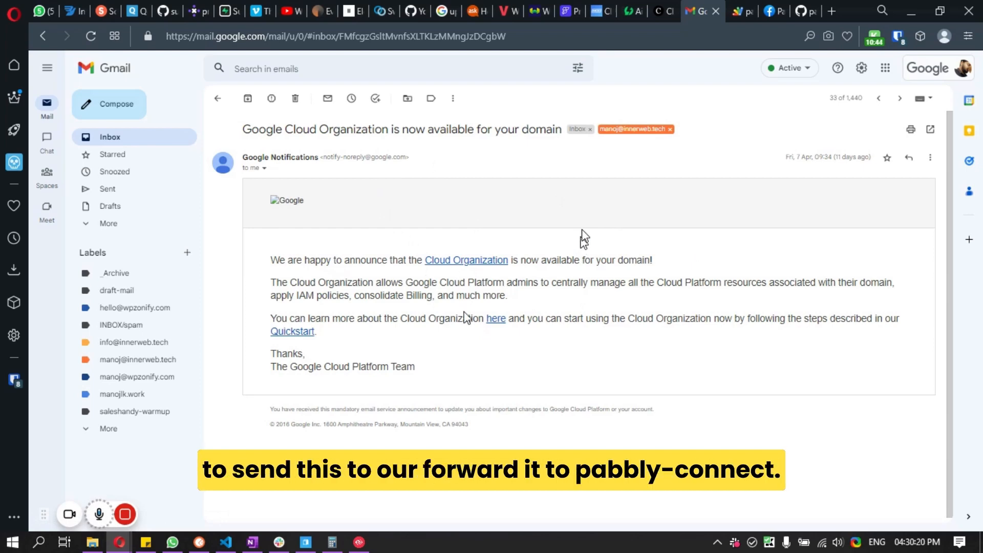
click(432, 100)
key(Escape)
click(732, 9)
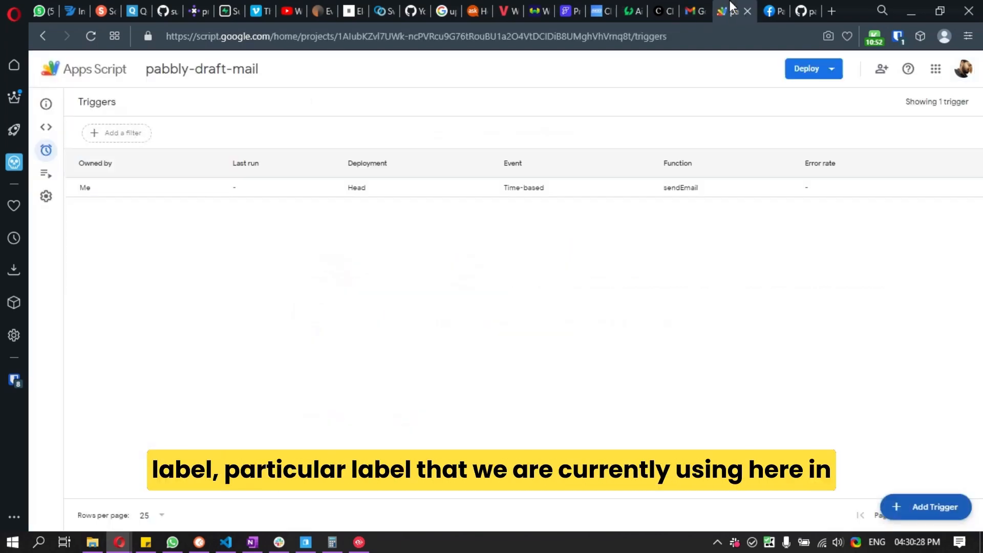
click(48, 127)
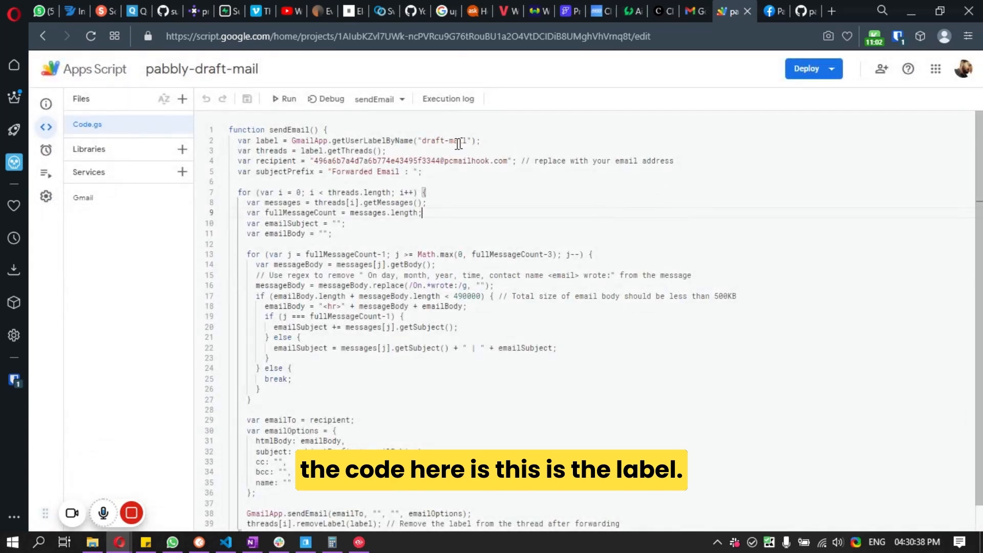
Compare the newly captured Body Text in Pabbly Connect with the Google Cloud Organization message in Gmail, and collapse the Email Parser trigger.
click(12, 134)
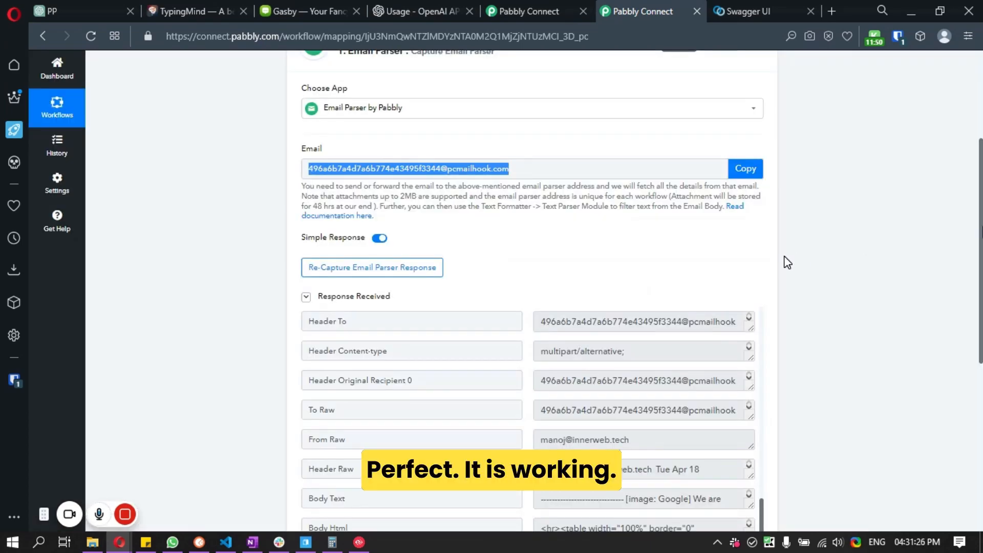
scroll(746, 375, down, 3)
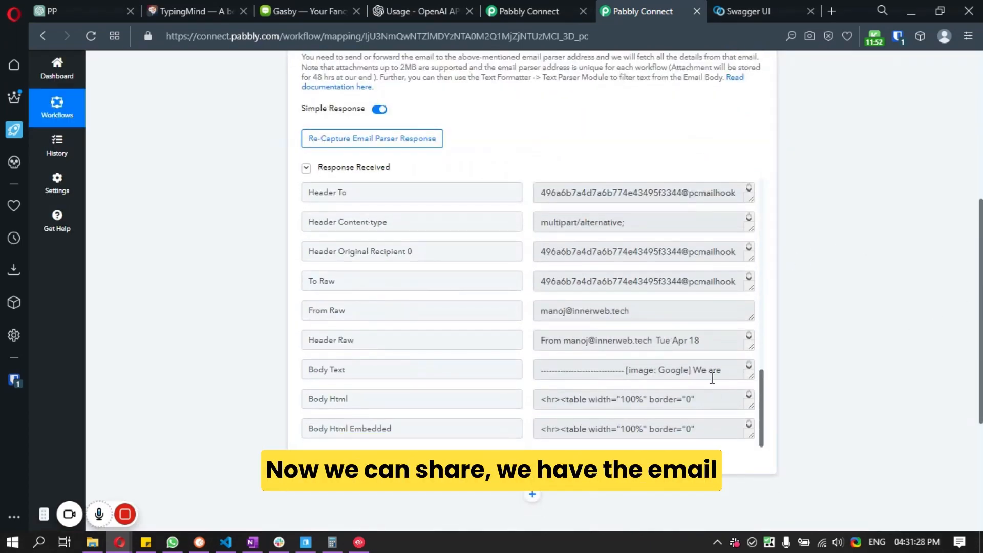
drag(746, 375, 753, 416)
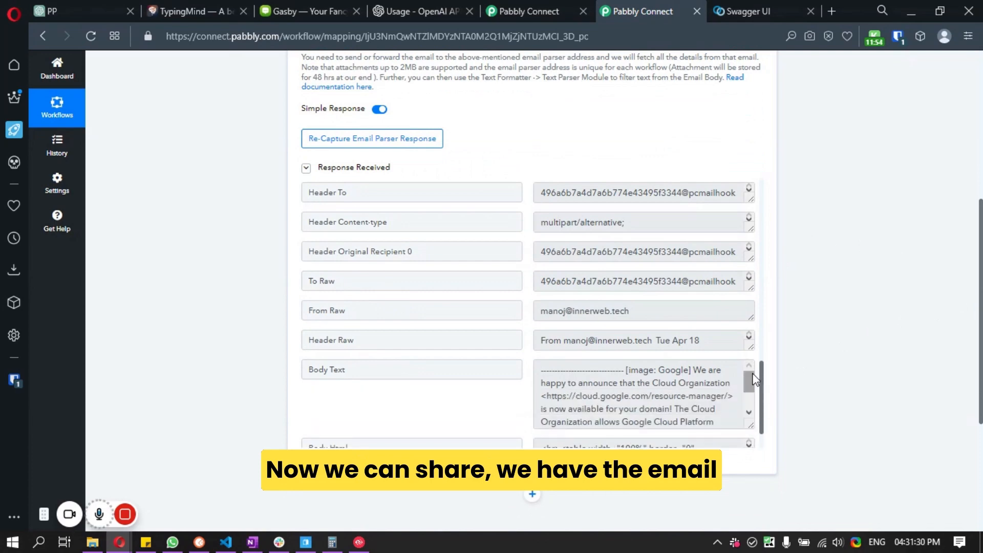
scroll(754, 379, down, 5)
key(alt+Tab)
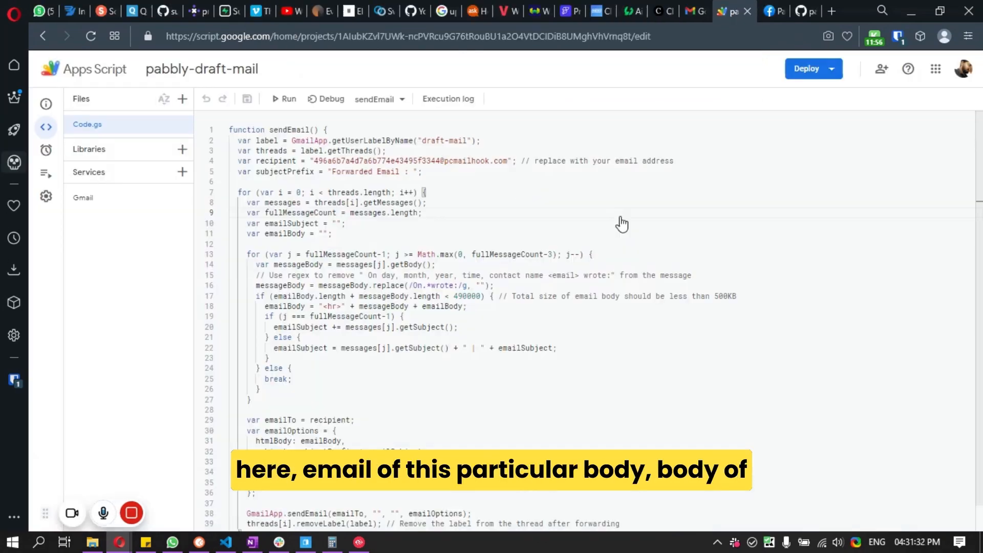
click(697, 11)
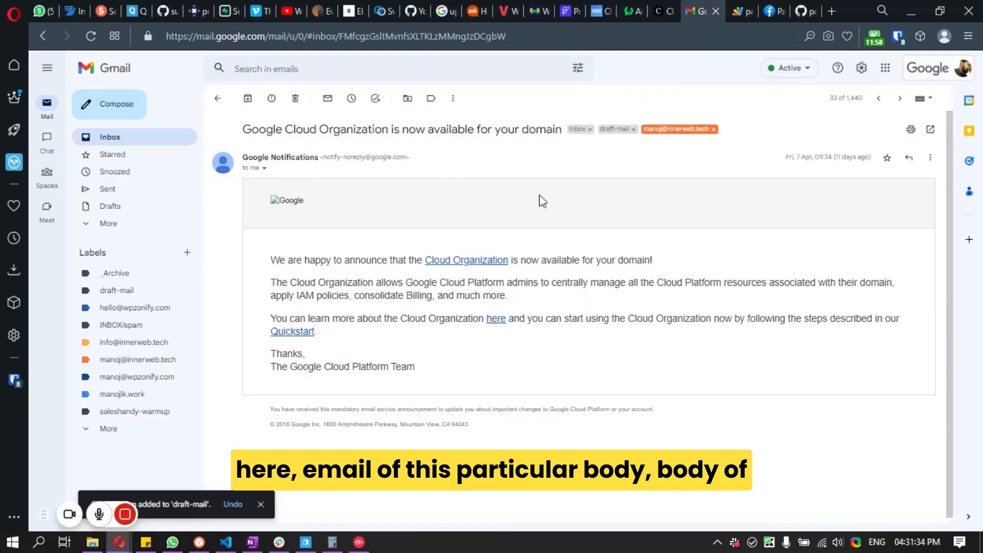
click(13, 132)
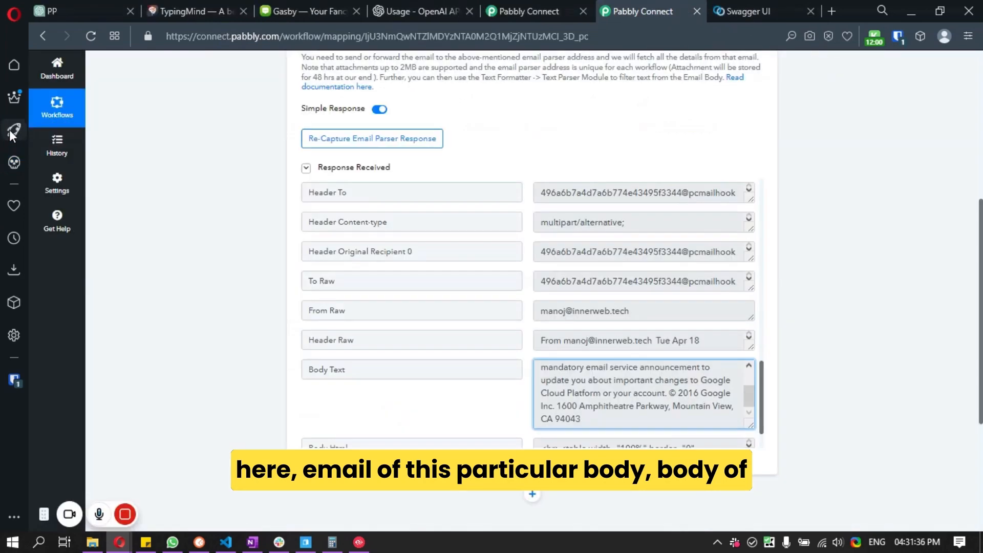
click(9, 162)
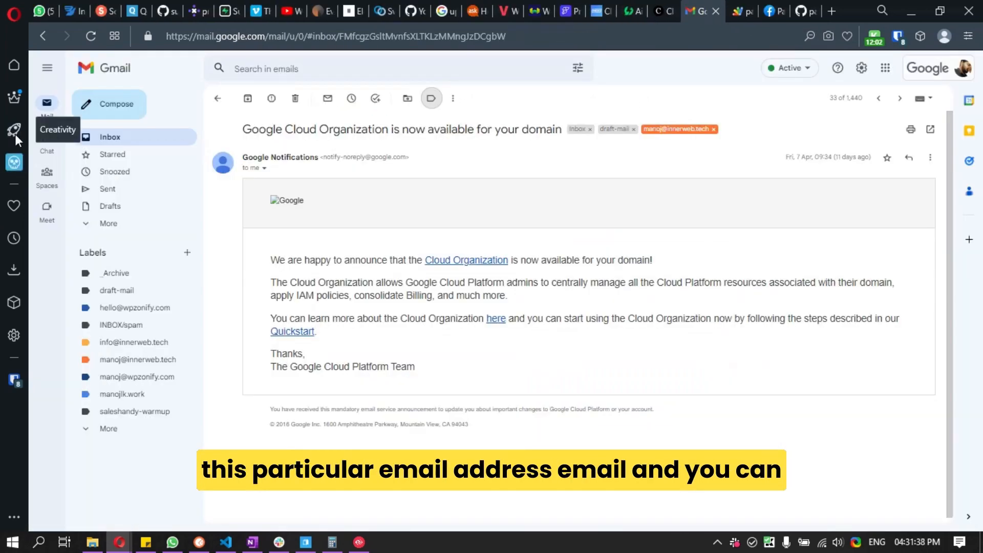
click(14, 135)
scroll(753, 395, up, 5)
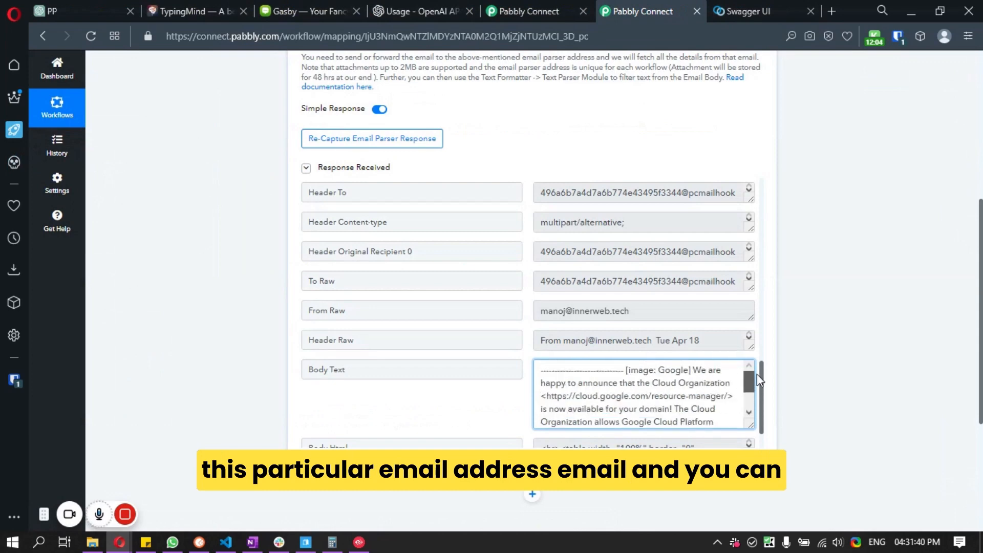
scroll(753, 394, up, 4)
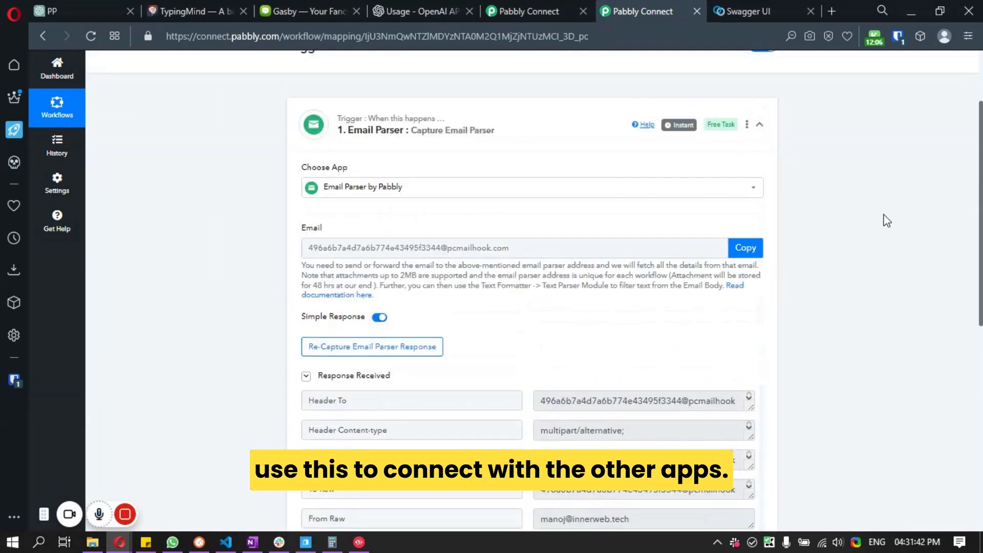
click(506, 140)
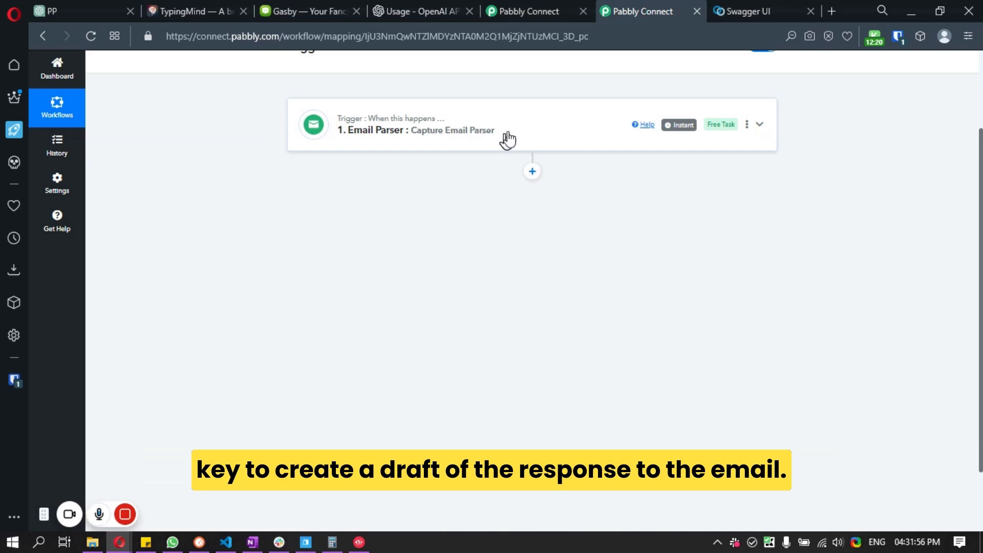
click(14, 162)
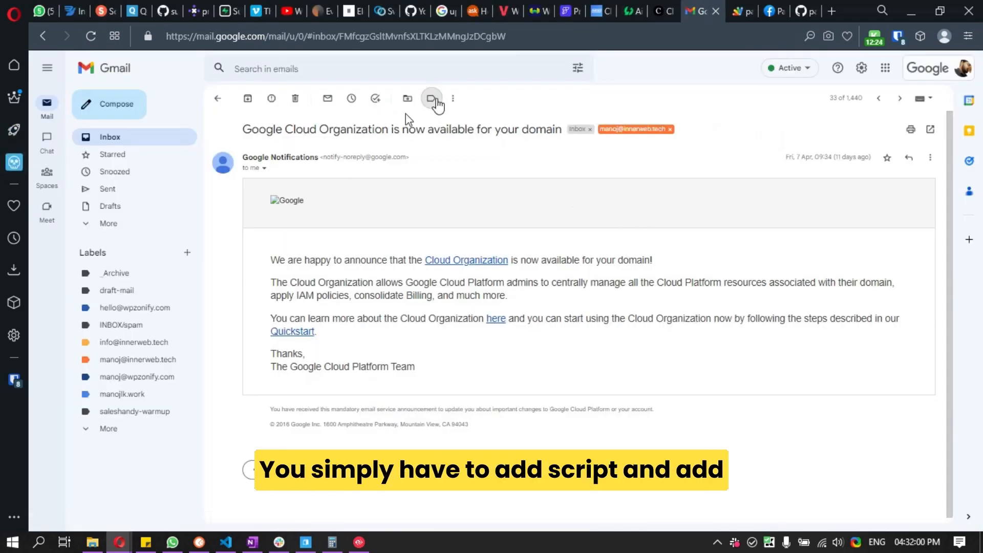
click(731, 11)
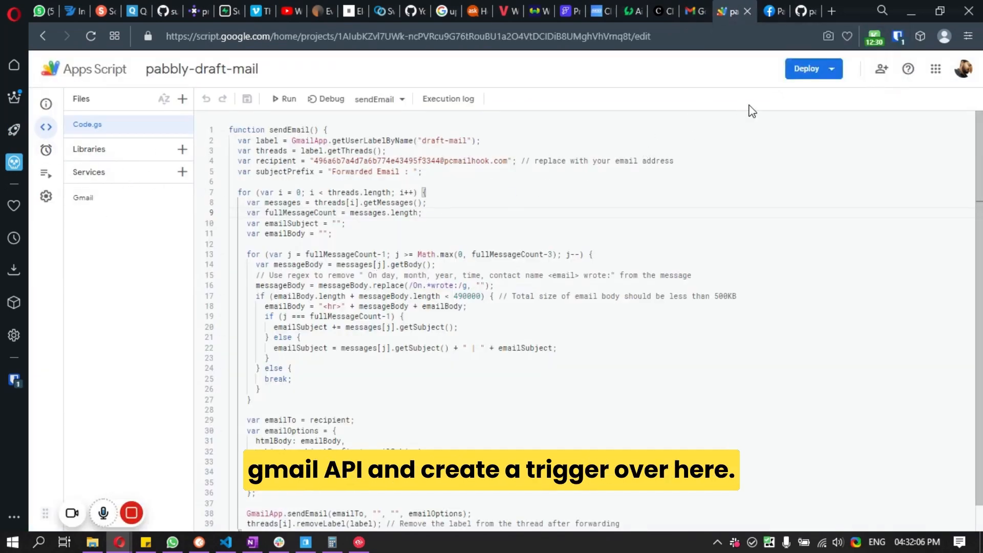
click(704, 7)
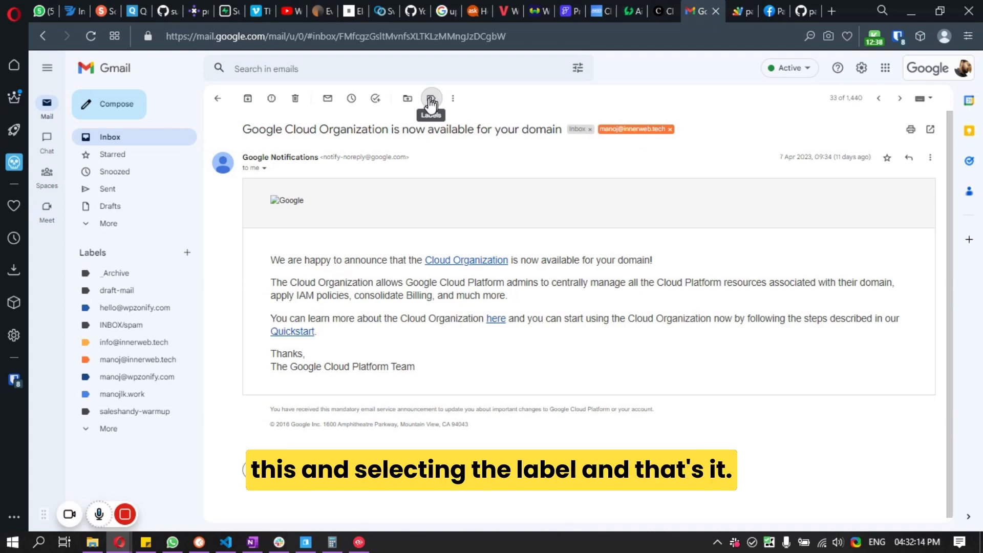
click(16, 134)
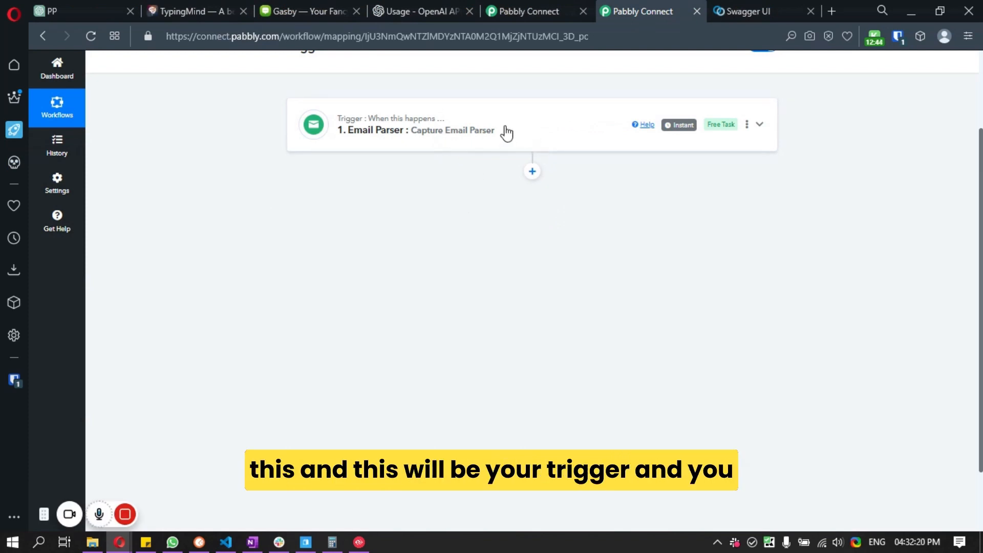
scroll(665, 169, up, 3)
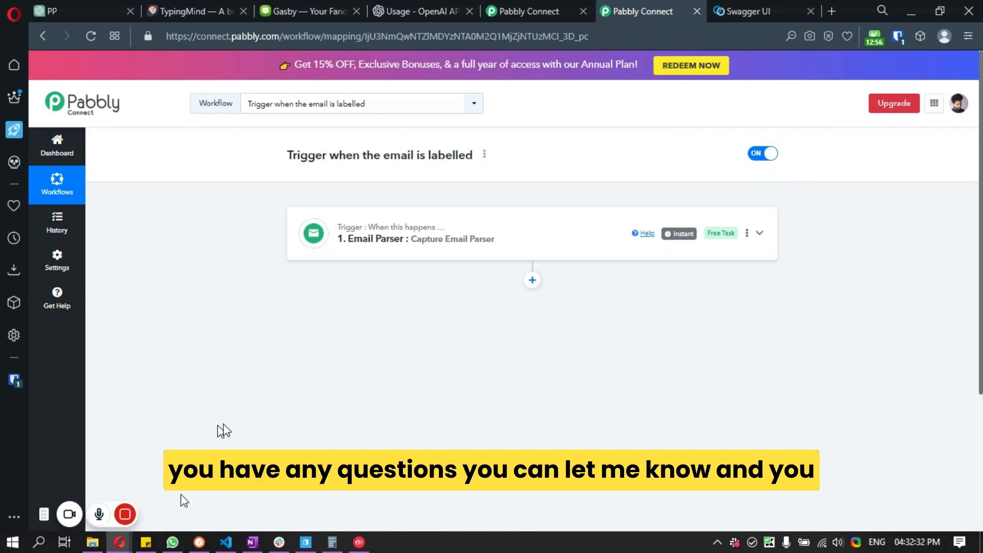
key(alt+Tab)
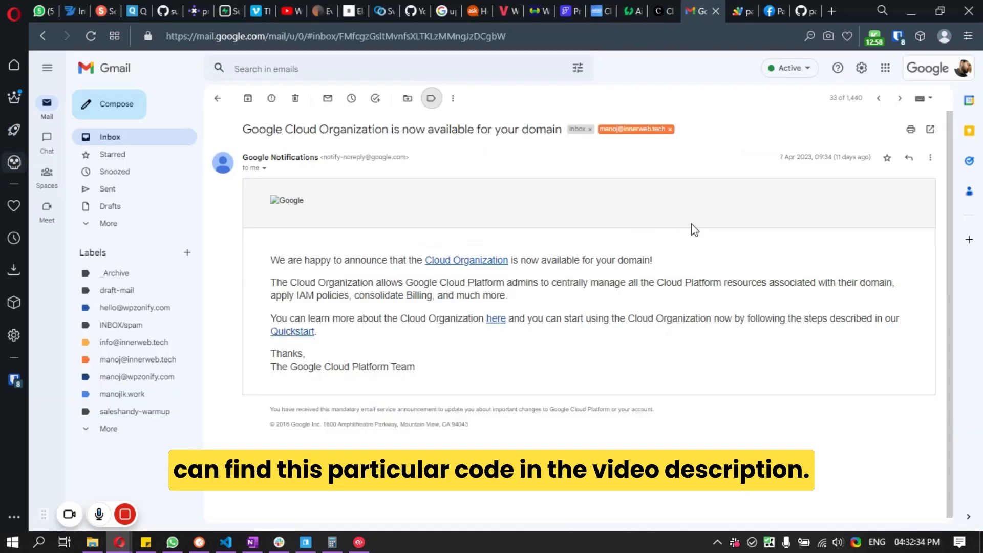